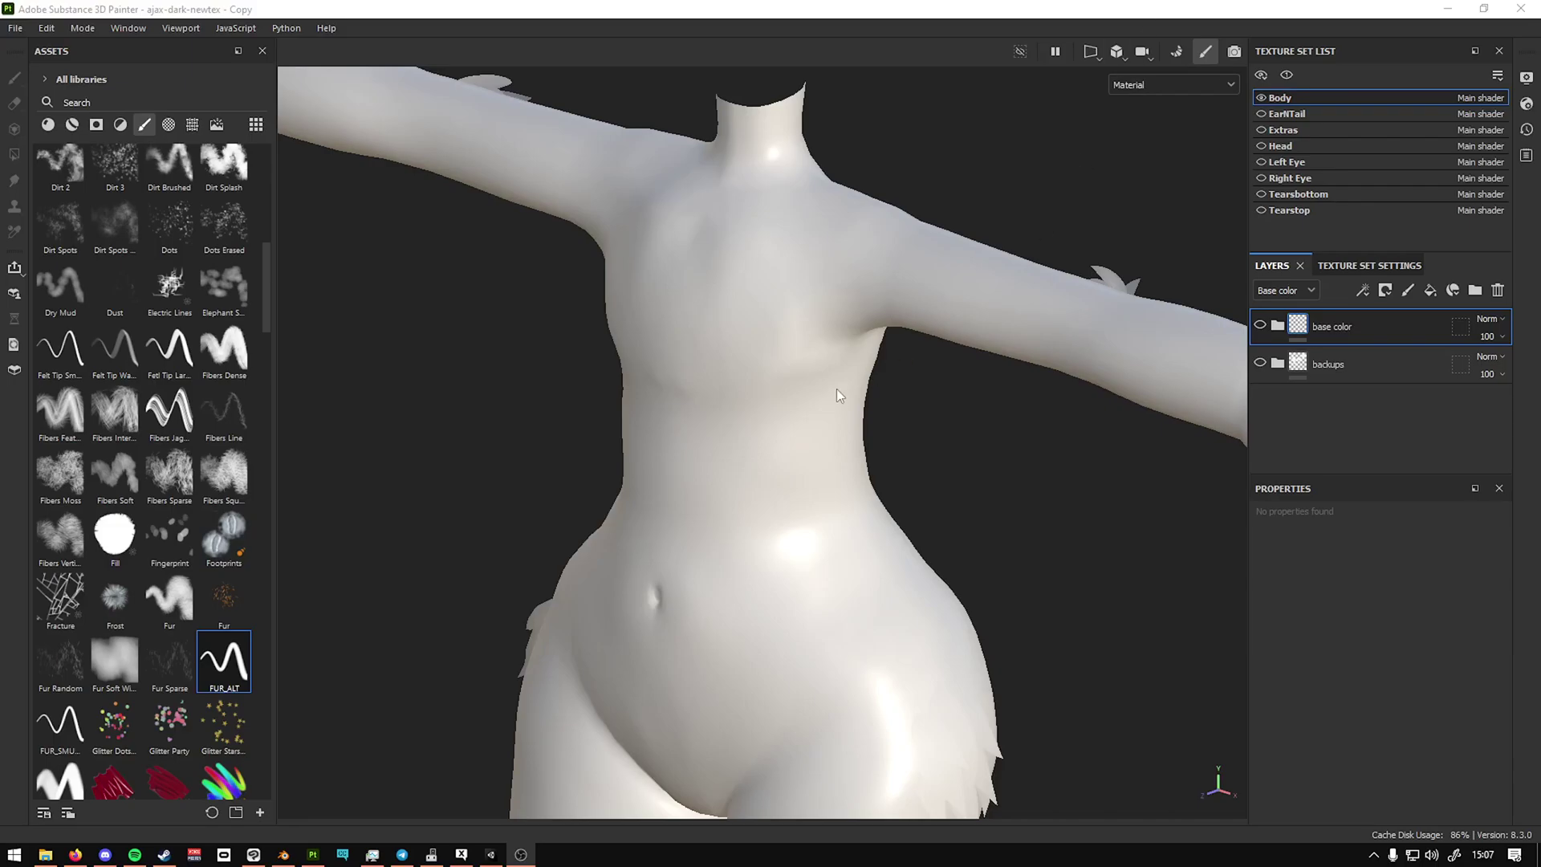
# Step: Add a folder holding two fill layers and set Fill layer 3's base color to red FF0000
pyautogui.keyDown('alt'); pyautogui.moveTo(836, 389); pyautogui.dragTo(817, 363); pyautogui.keyUp('alt')
pyautogui.click(1475, 290)
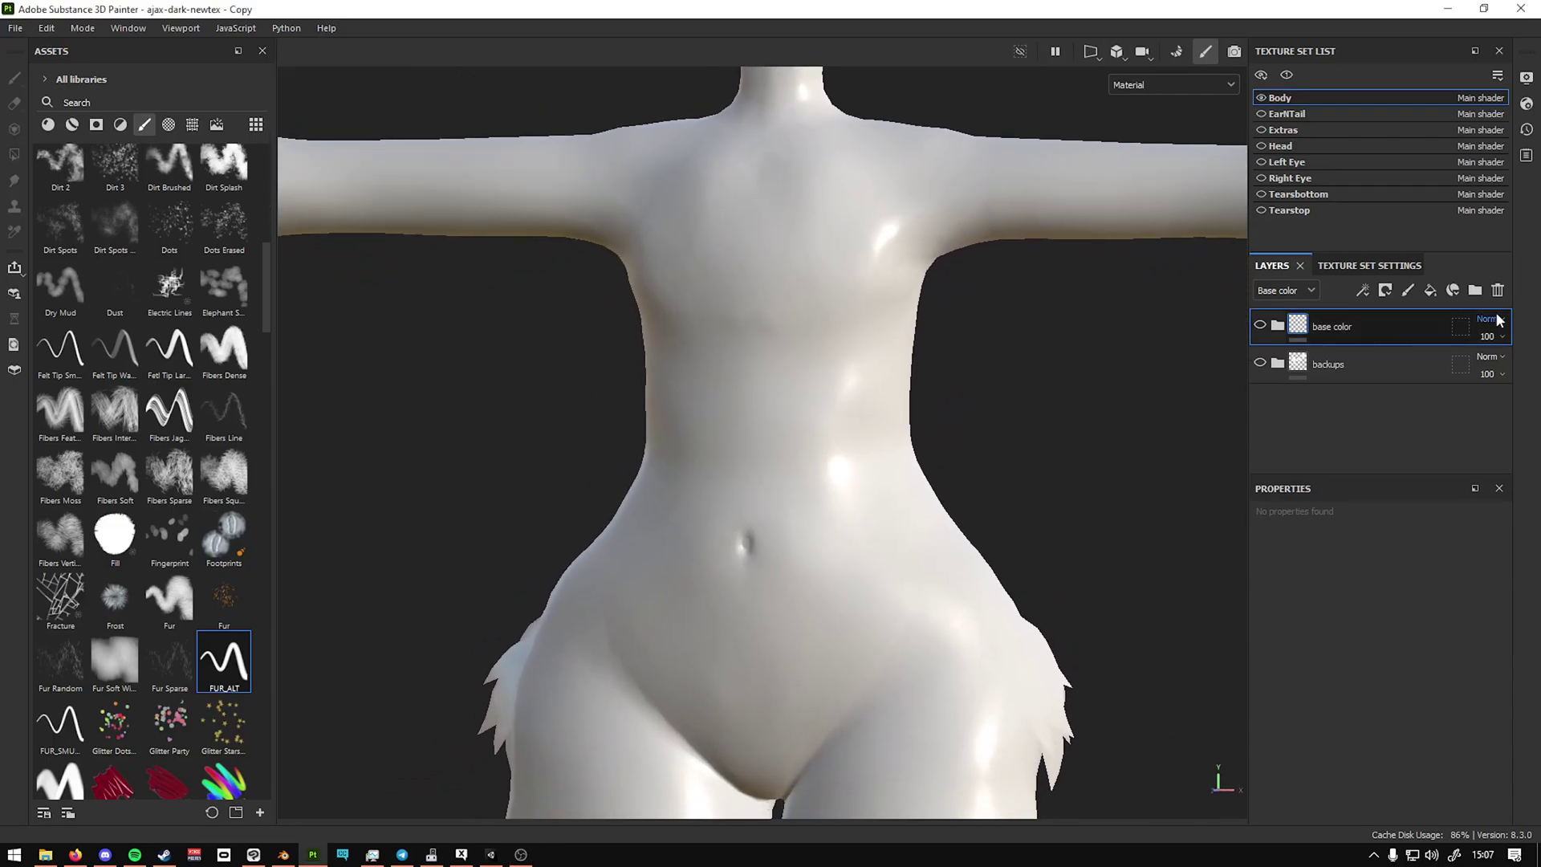
pyautogui.click(1430, 290)
pyautogui.click(1430, 290)
pyautogui.click(1364, 402)
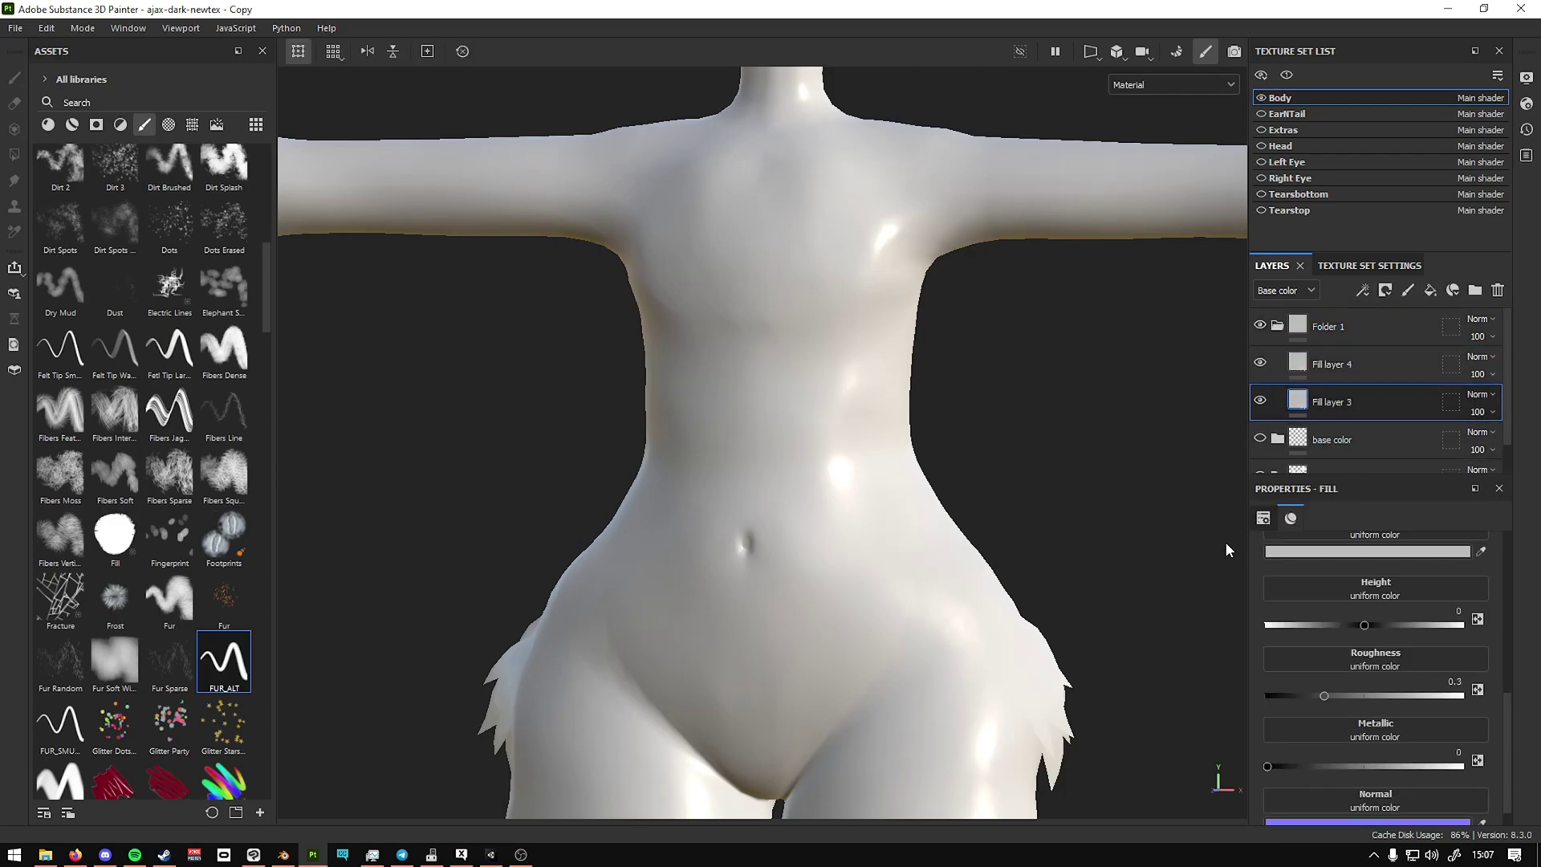
pyautogui.click(1367, 551)
pyautogui.moveTo(1270, 623); pyautogui.dragTo(1355, 533)
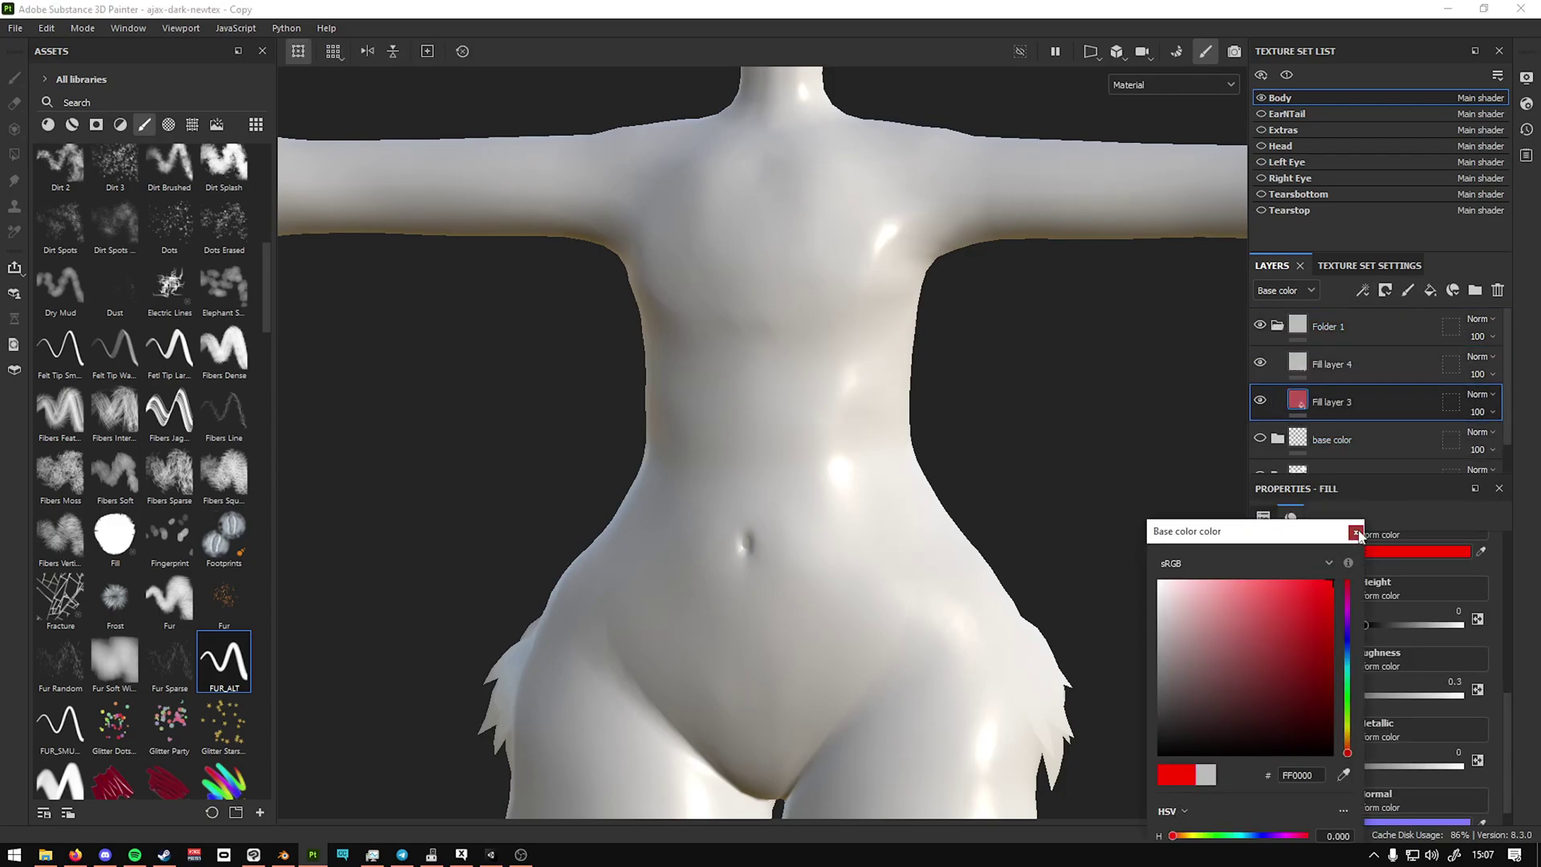
pyautogui.click(1355, 533)
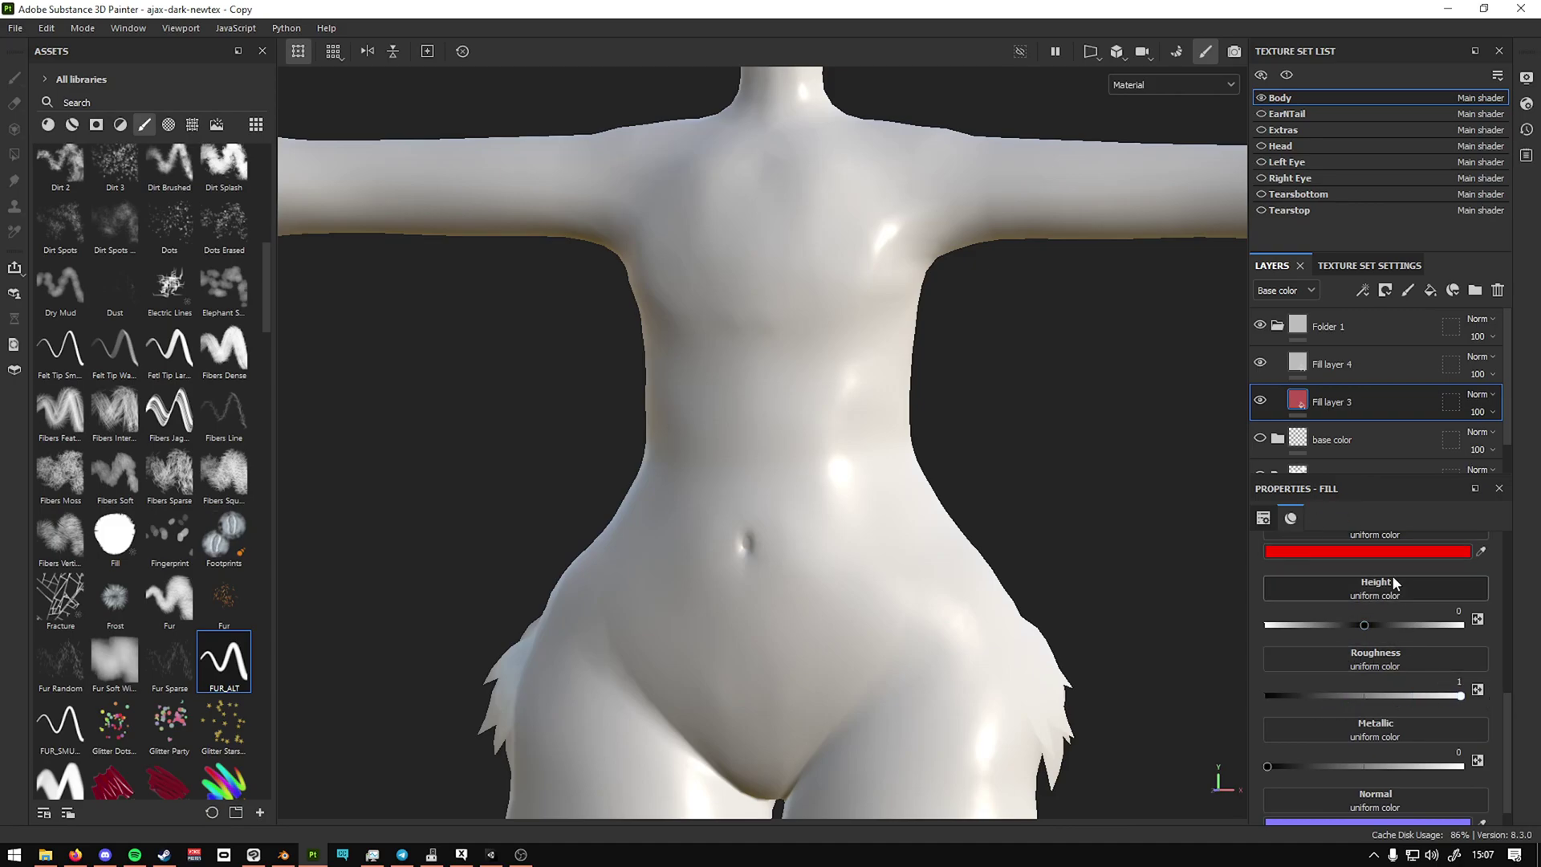
# Step: Make Fill layer 4 white with roughness raised to about 0.78
pyautogui.click(1365, 365)
pyautogui.click(1367, 552)
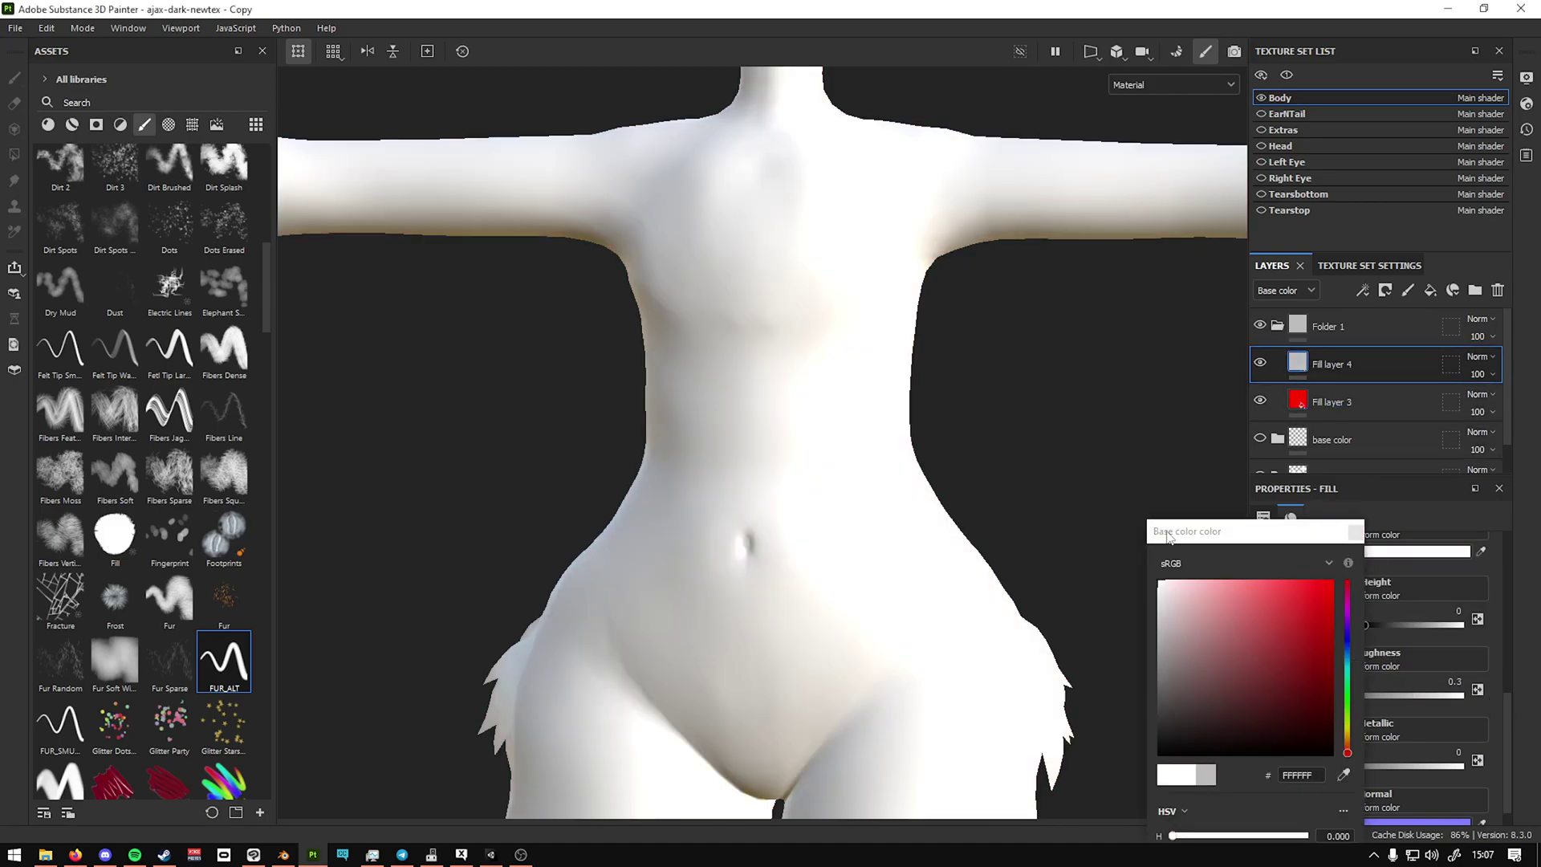
pyautogui.click(1355, 532)
pyautogui.moveTo(1373, 695); pyautogui.dragTo(1420, 695)
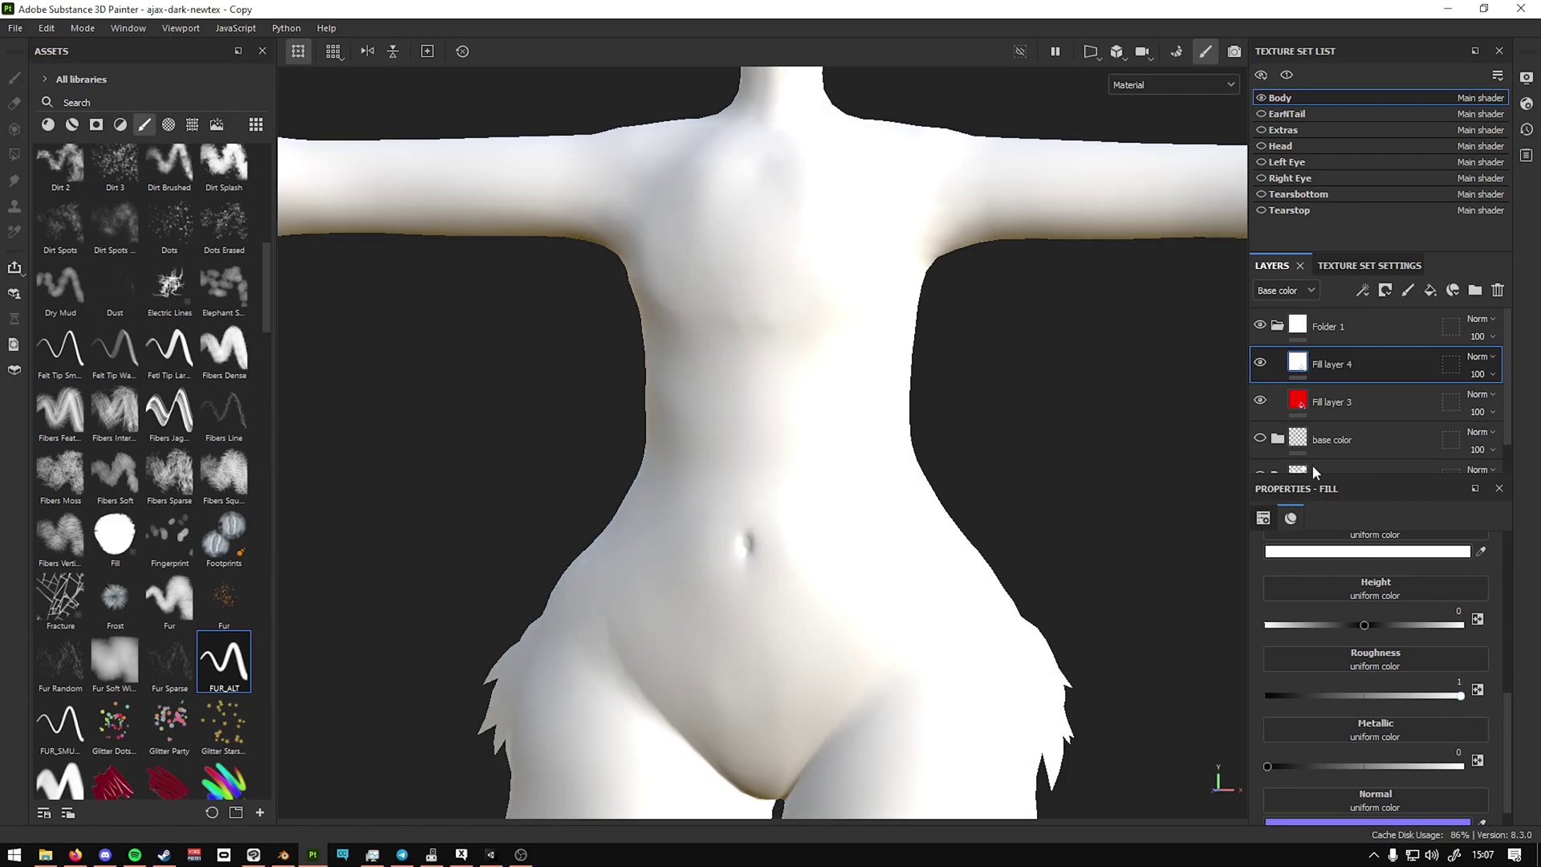
pyautogui.click(1385, 289)
pyautogui.click(1310, 374)
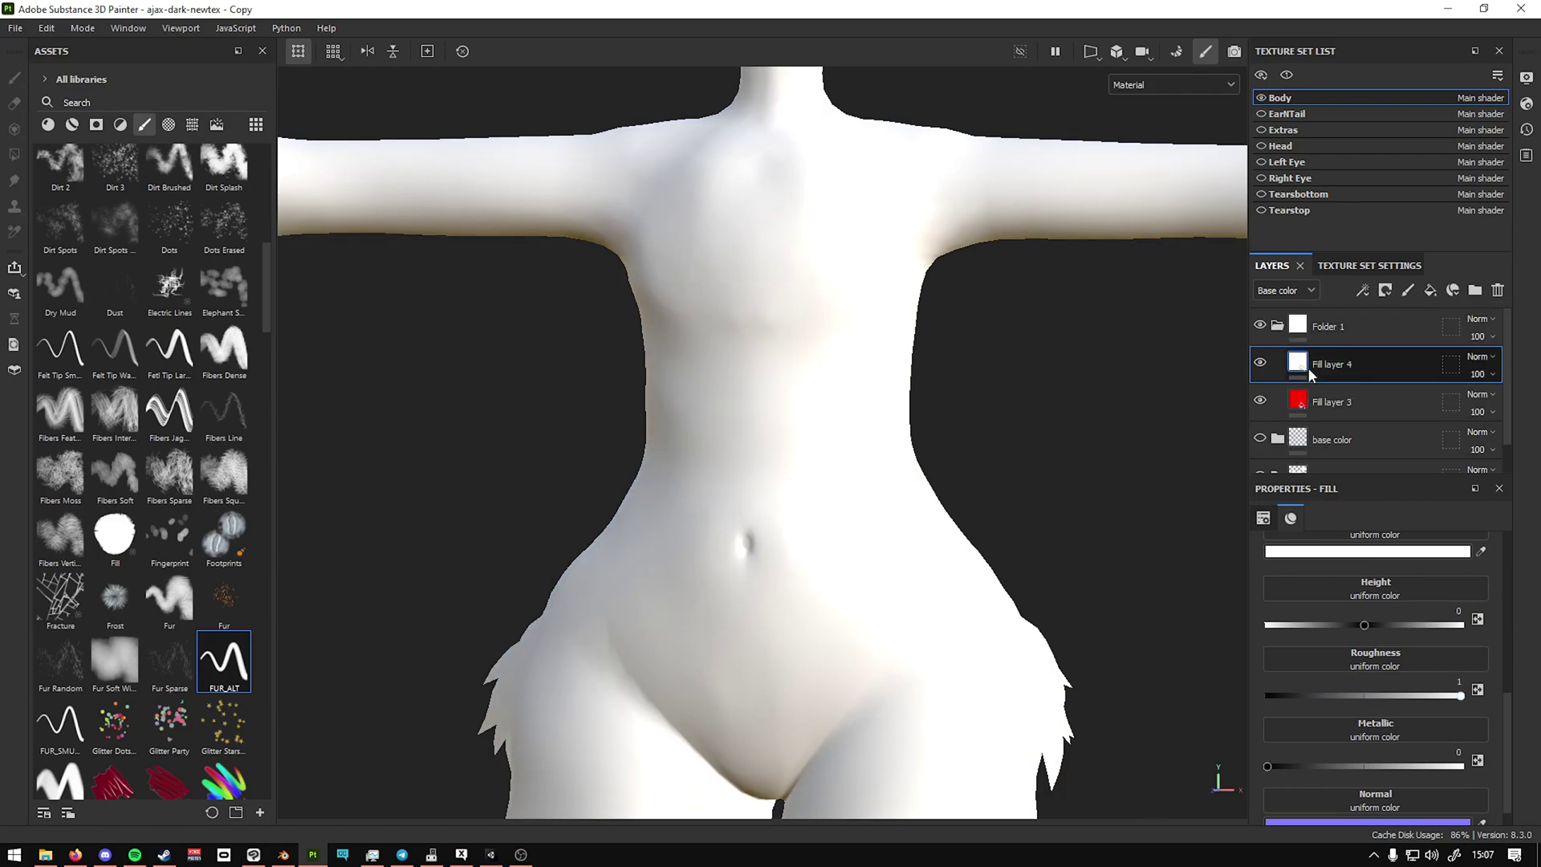
pyautogui.click(1385, 289)
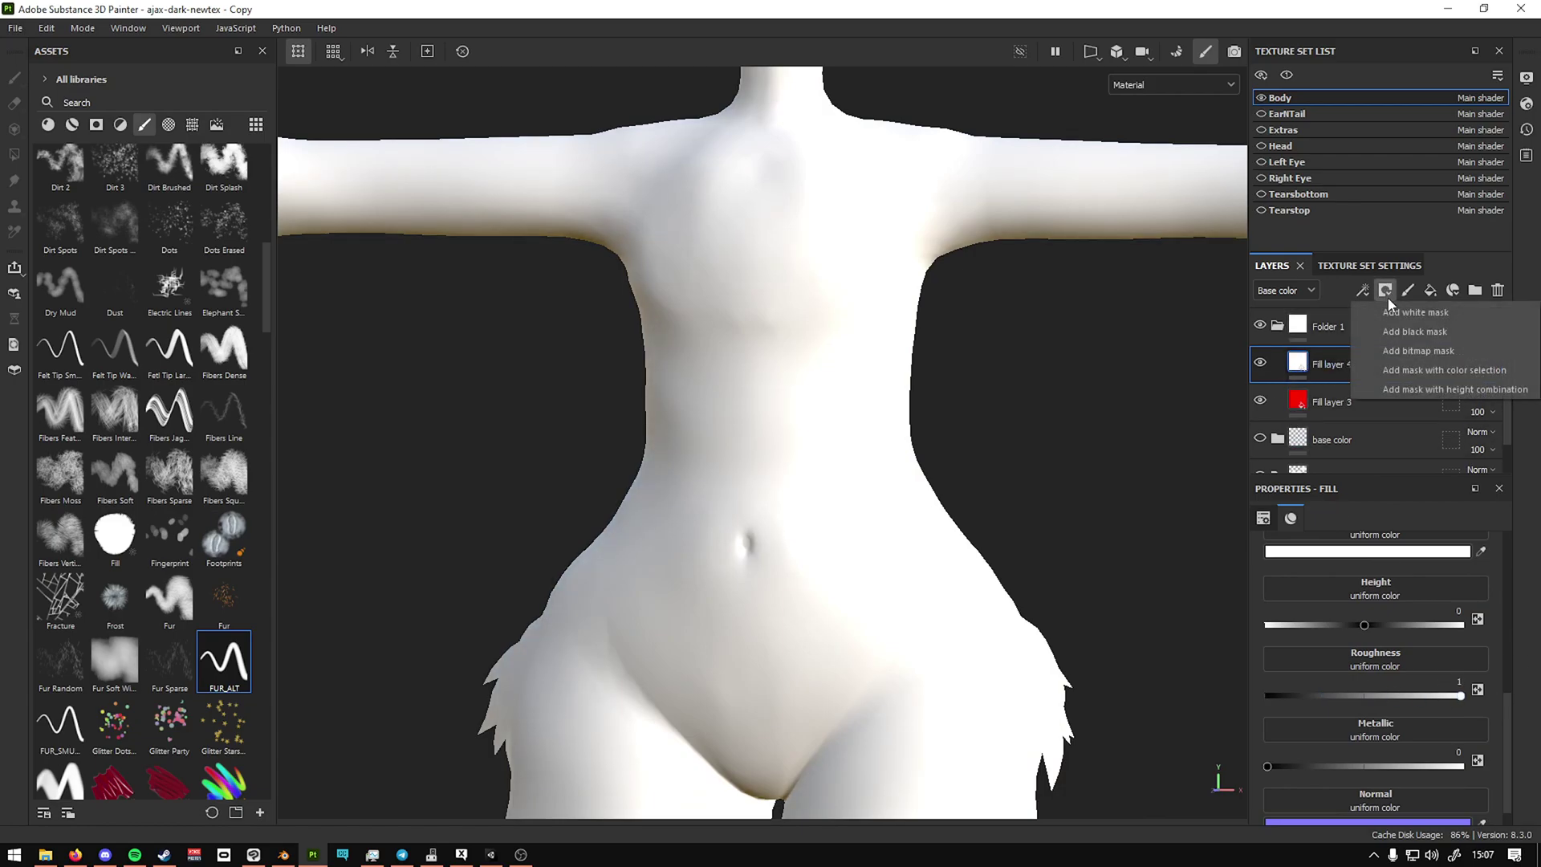
# Step: Give Fill layer 4 a black mask and set up mask painting with the Basic Hard brush
pyautogui.click(1404, 338)
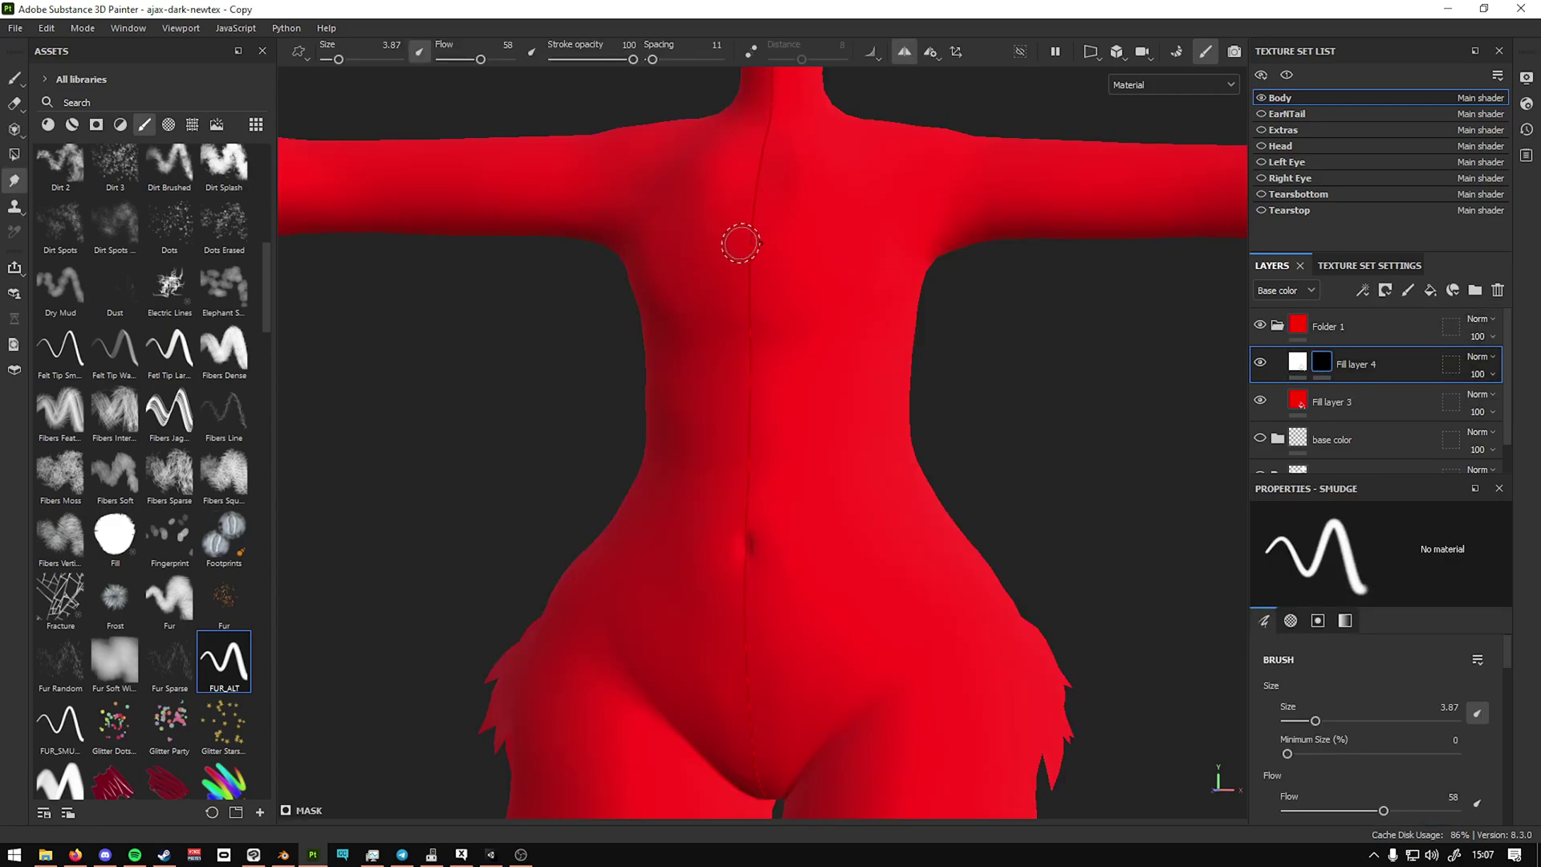
pyautogui.click(15, 80)
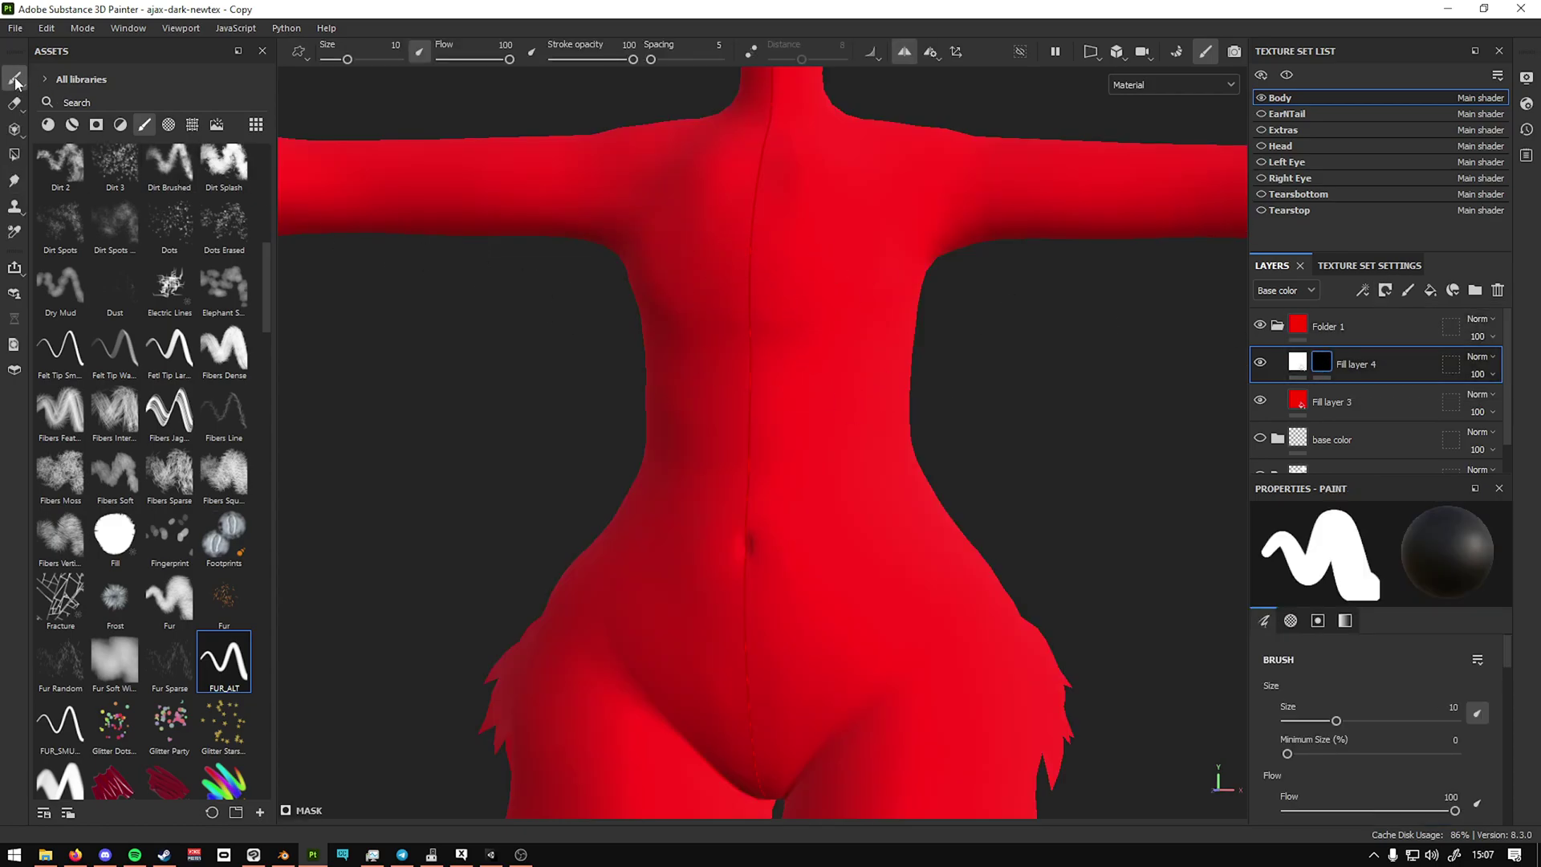
pyautogui.click(144, 126)
pyautogui.click(144, 127)
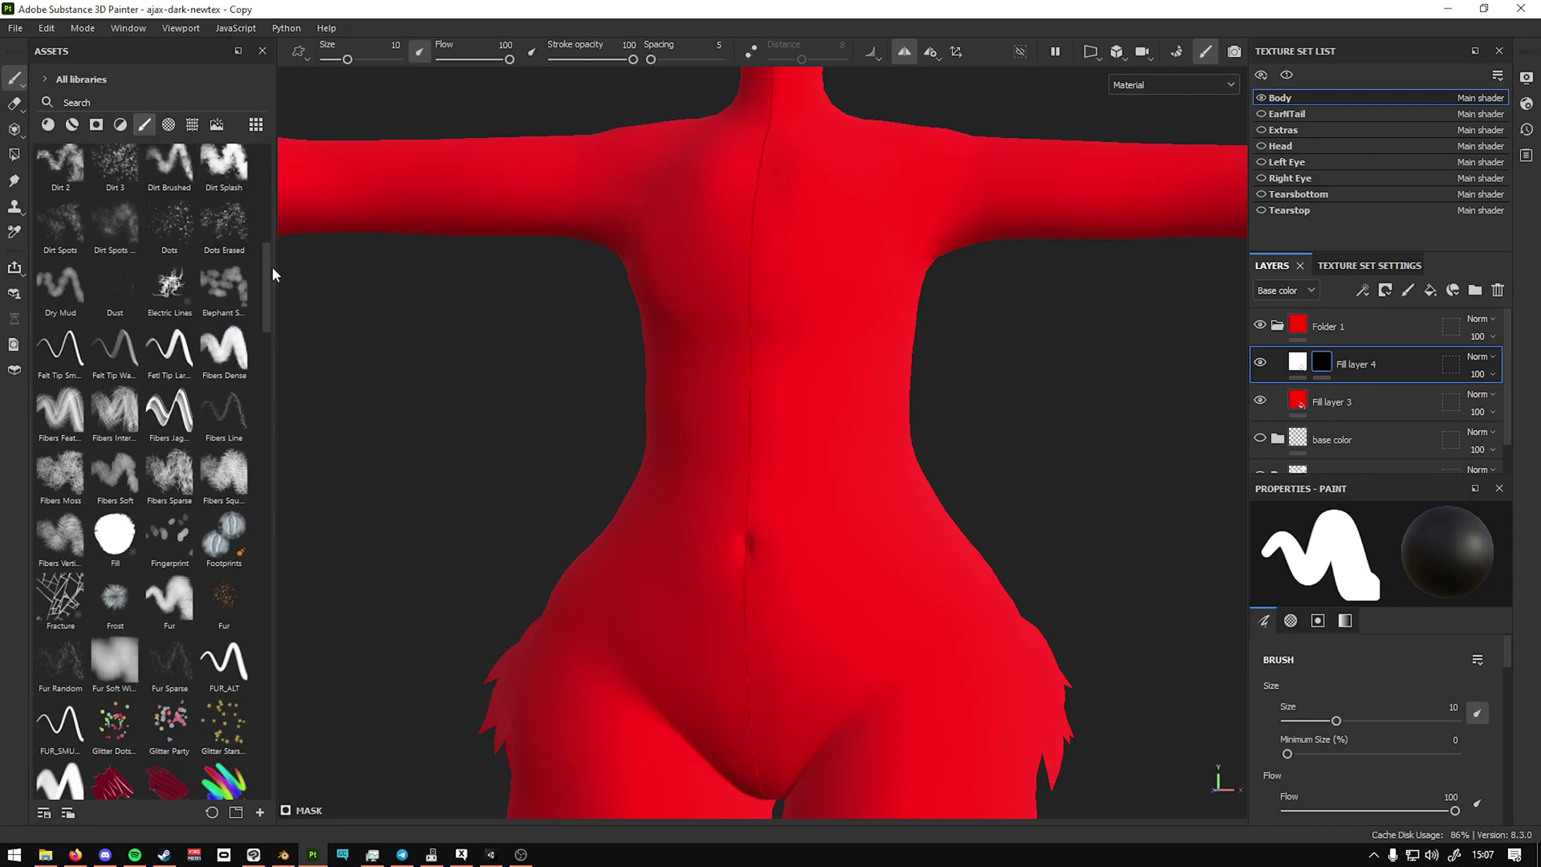
pyautogui.scroll(10, 272, 275)
pyautogui.click(170, 300)
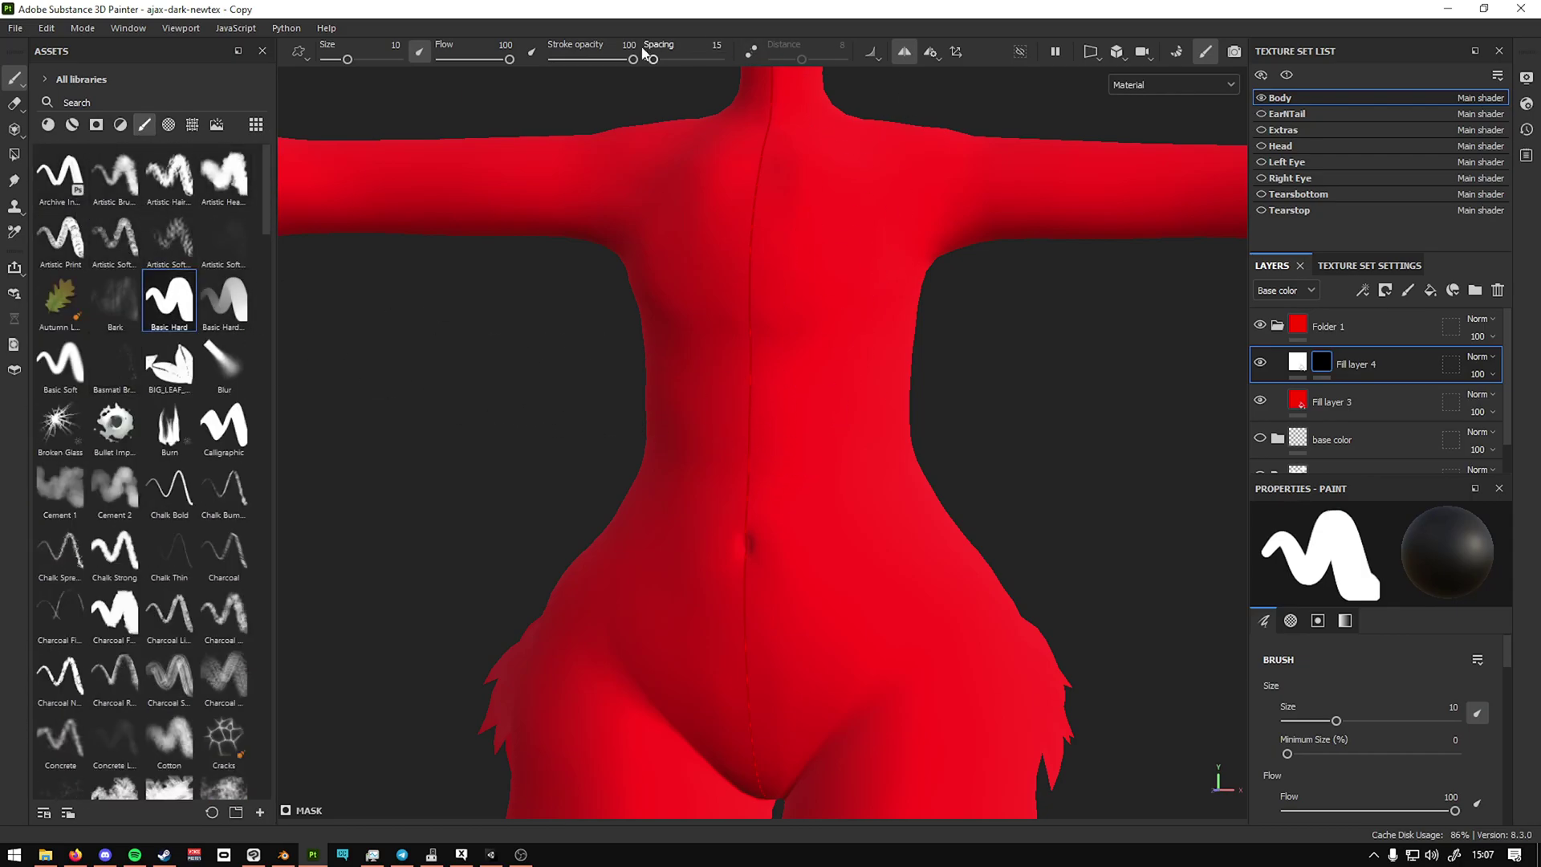
pyautogui.scroll(-2, 857, 392)
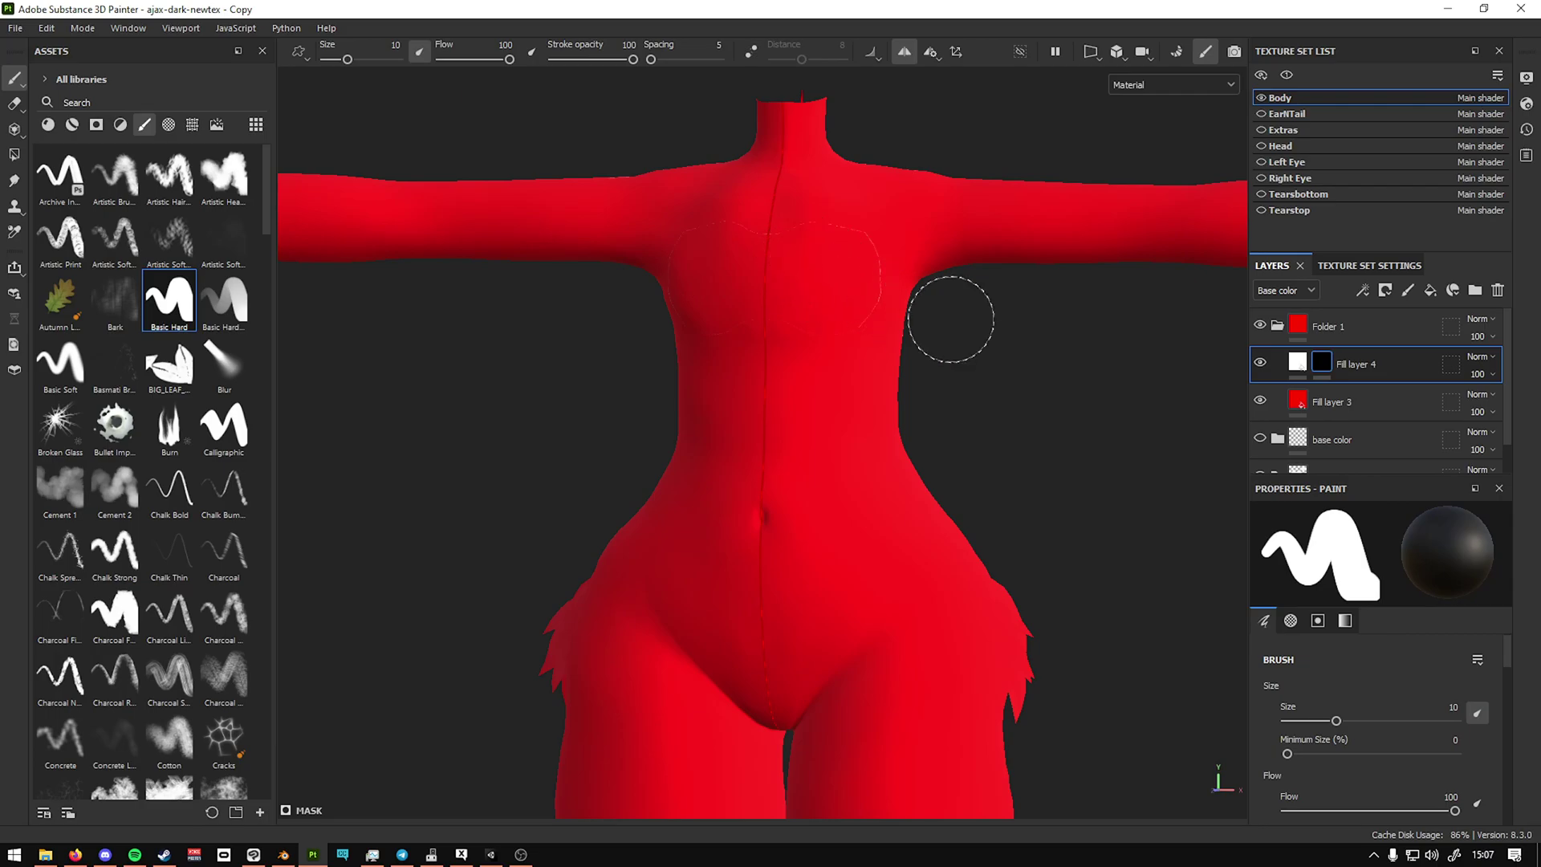
# Step: Swap to white and paint the white patch down the chest and belly
pyautogui.press('x')
pyautogui.moveTo(713, 265)
pyautogui.mouseDown()
pyautogui.moveTo(838, 263)
pyautogui.moveTo(791, 253)
pyautogui.moveTo(831, 321)
pyautogui.moveTo(843, 634)
pyautogui.moveTo(795, 718)
pyautogui.moveTo(758, 536)
pyautogui.moveTo(774, 329)
pyautogui.mouseUp()
pyautogui.hotkey('ctrl', 'z')
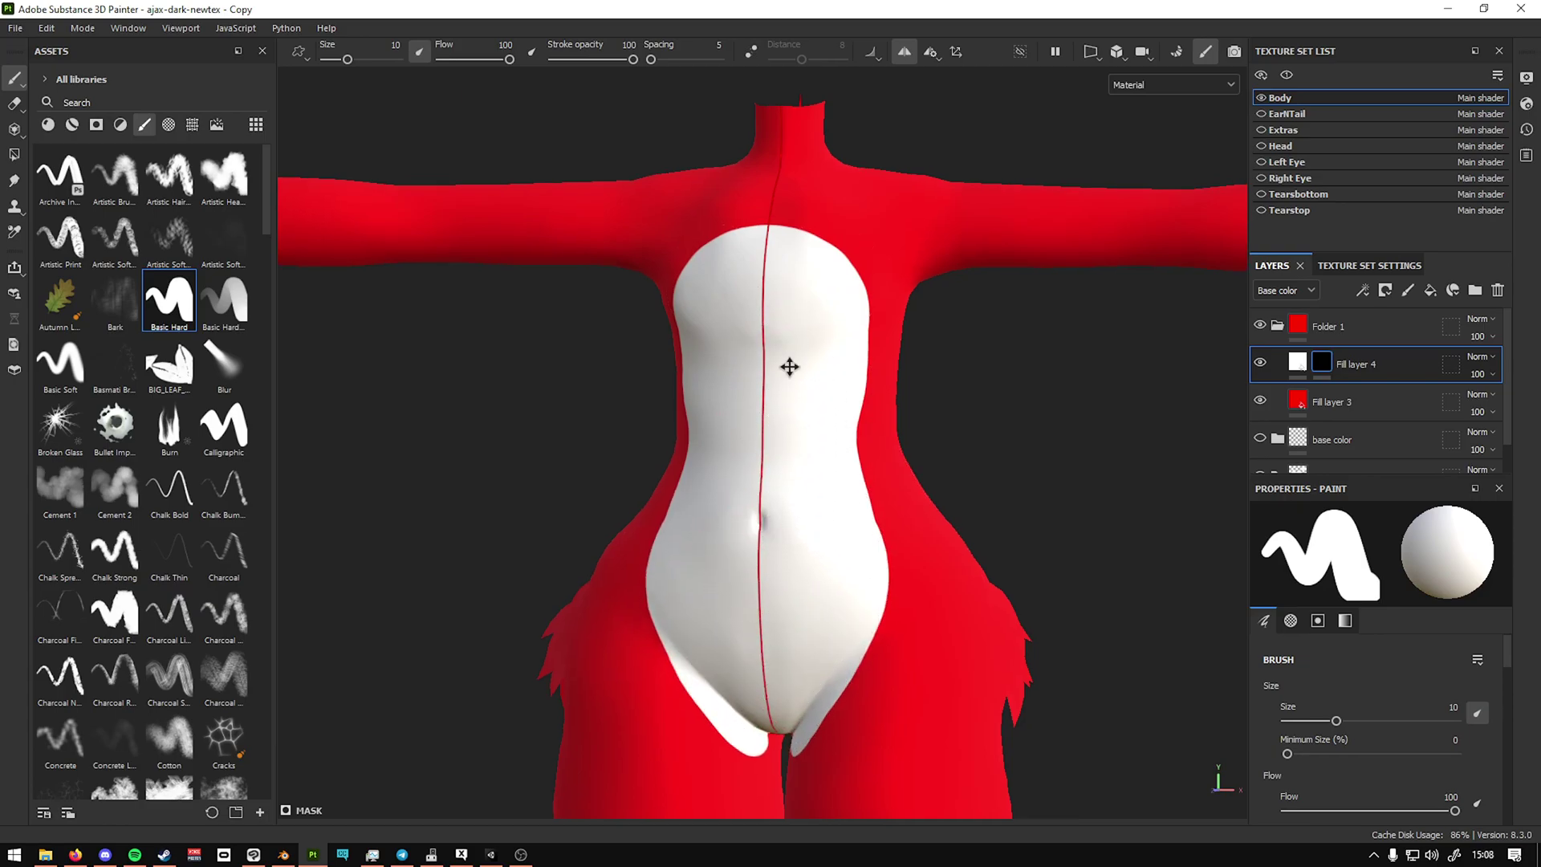
pyautogui.scroll(5, 788, 364)
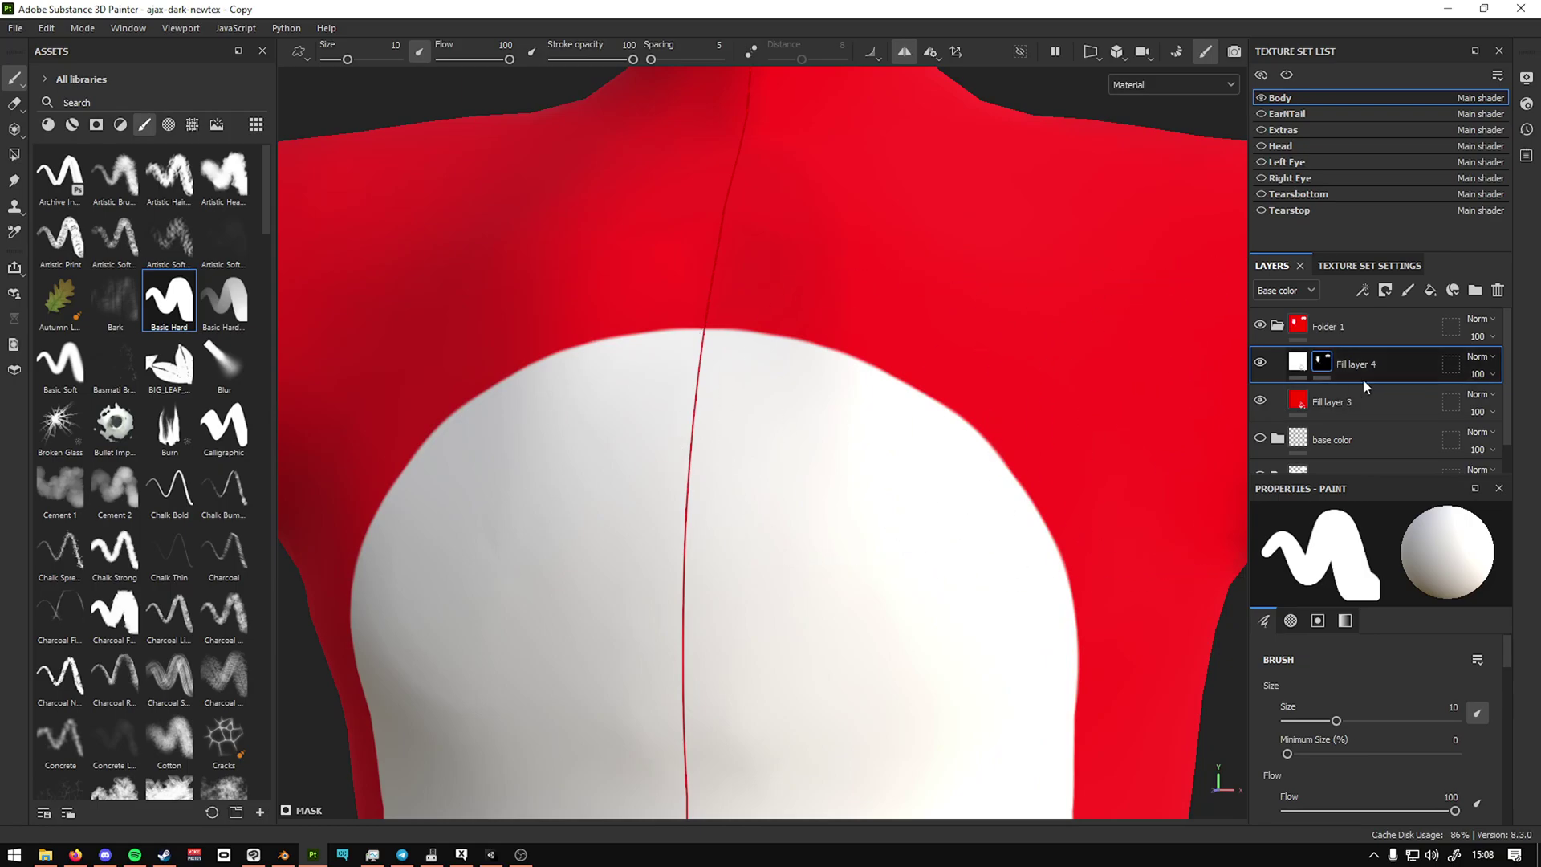
# Step: Set up the Smudge tool with Basic Soft brush, flow 58, size 3.87 and spacing 5
pyautogui.click(16, 180)
pyautogui.click(50, 376)
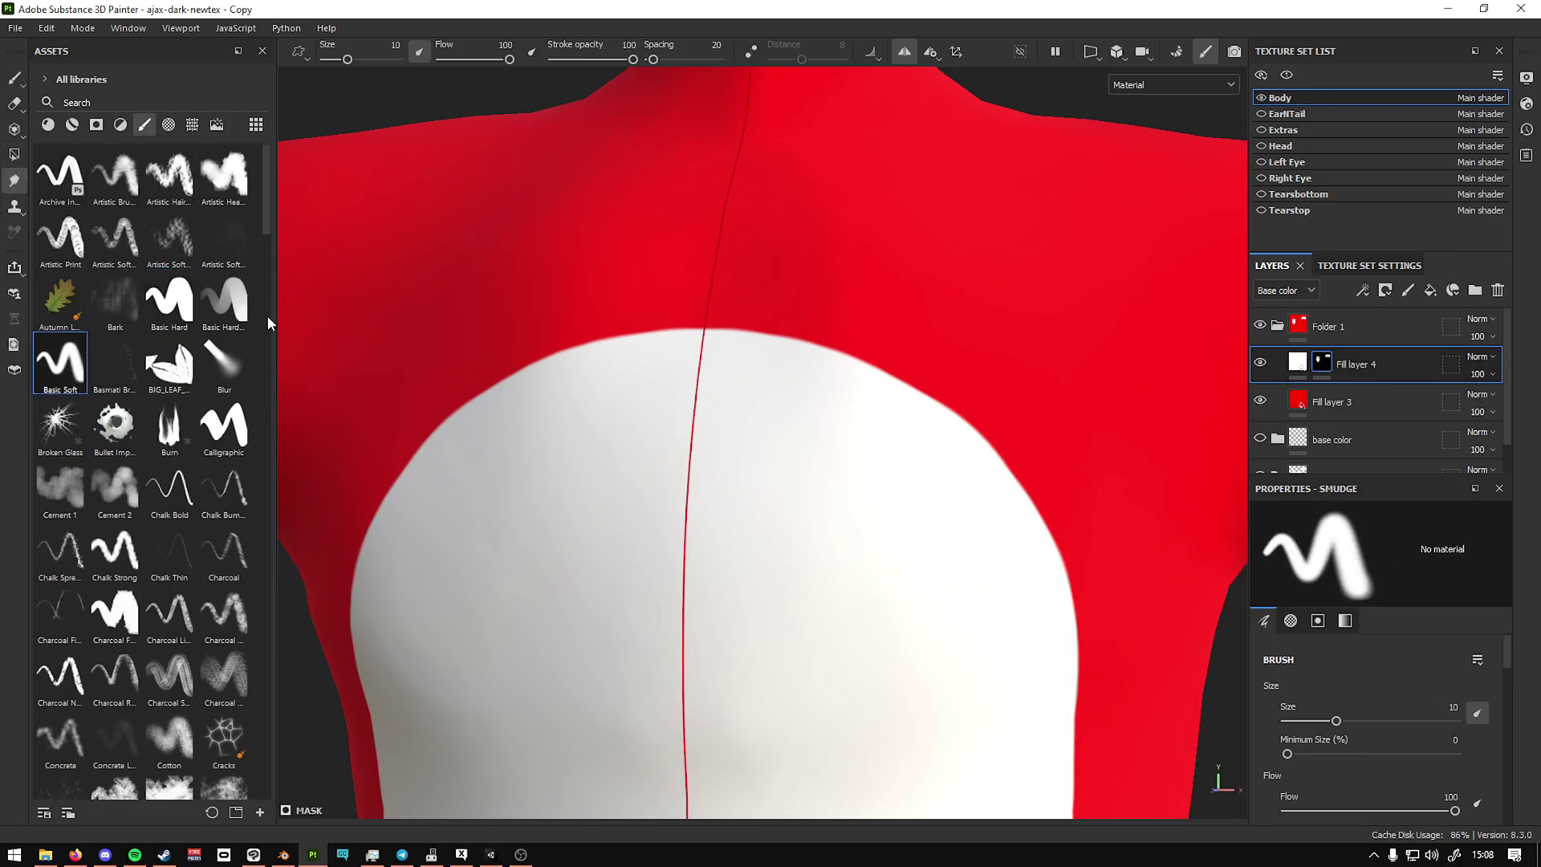
pyautogui.moveTo(508, 61); pyautogui.dragTo(481, 61)
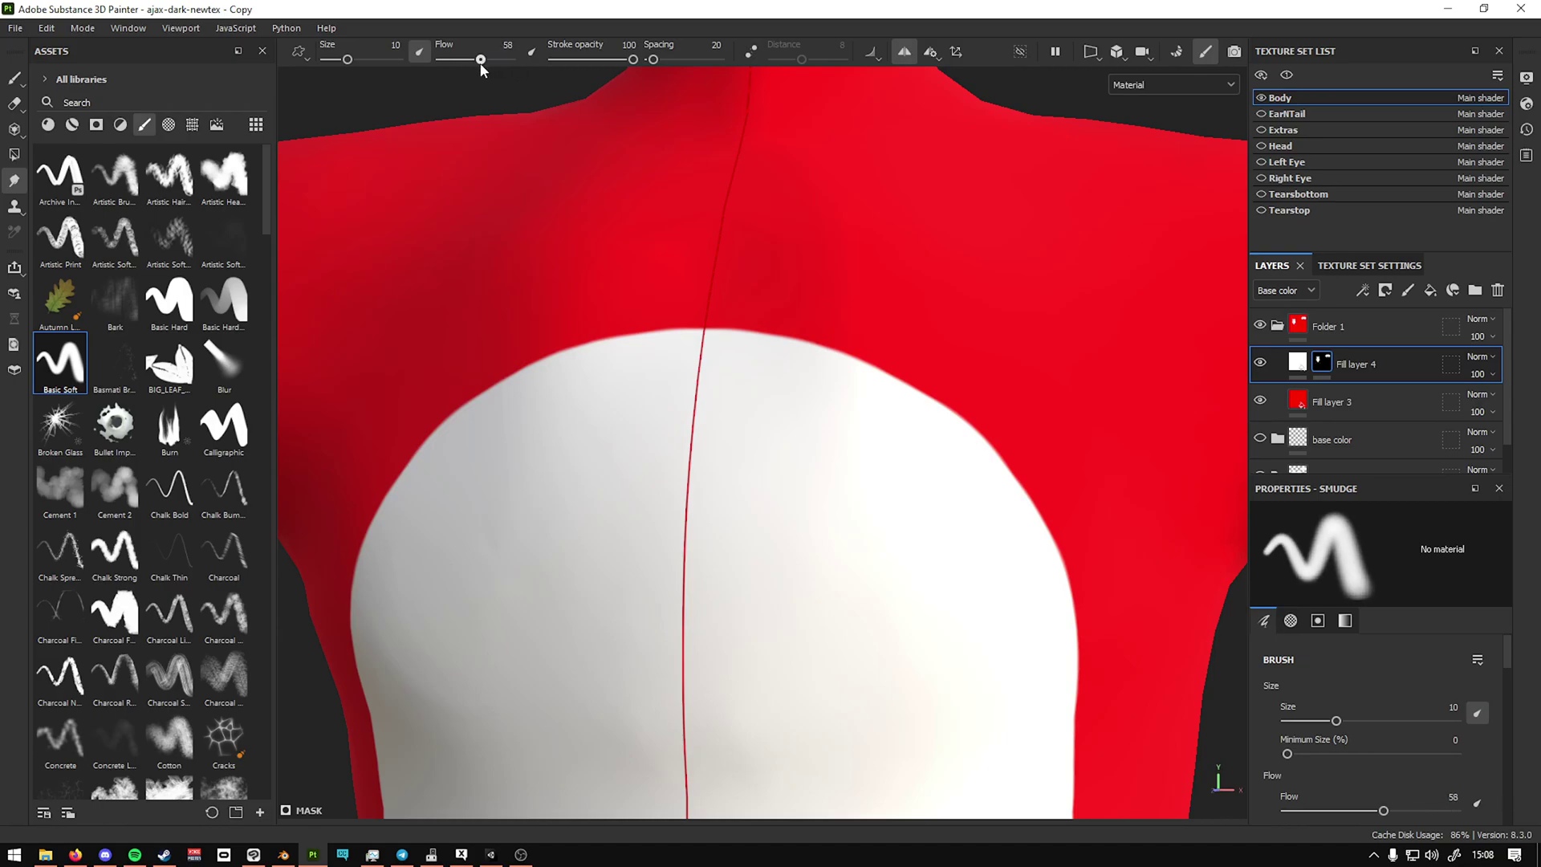
pyautogui.moveTo(347, 61); pyautogui.dragTo(339, 61)
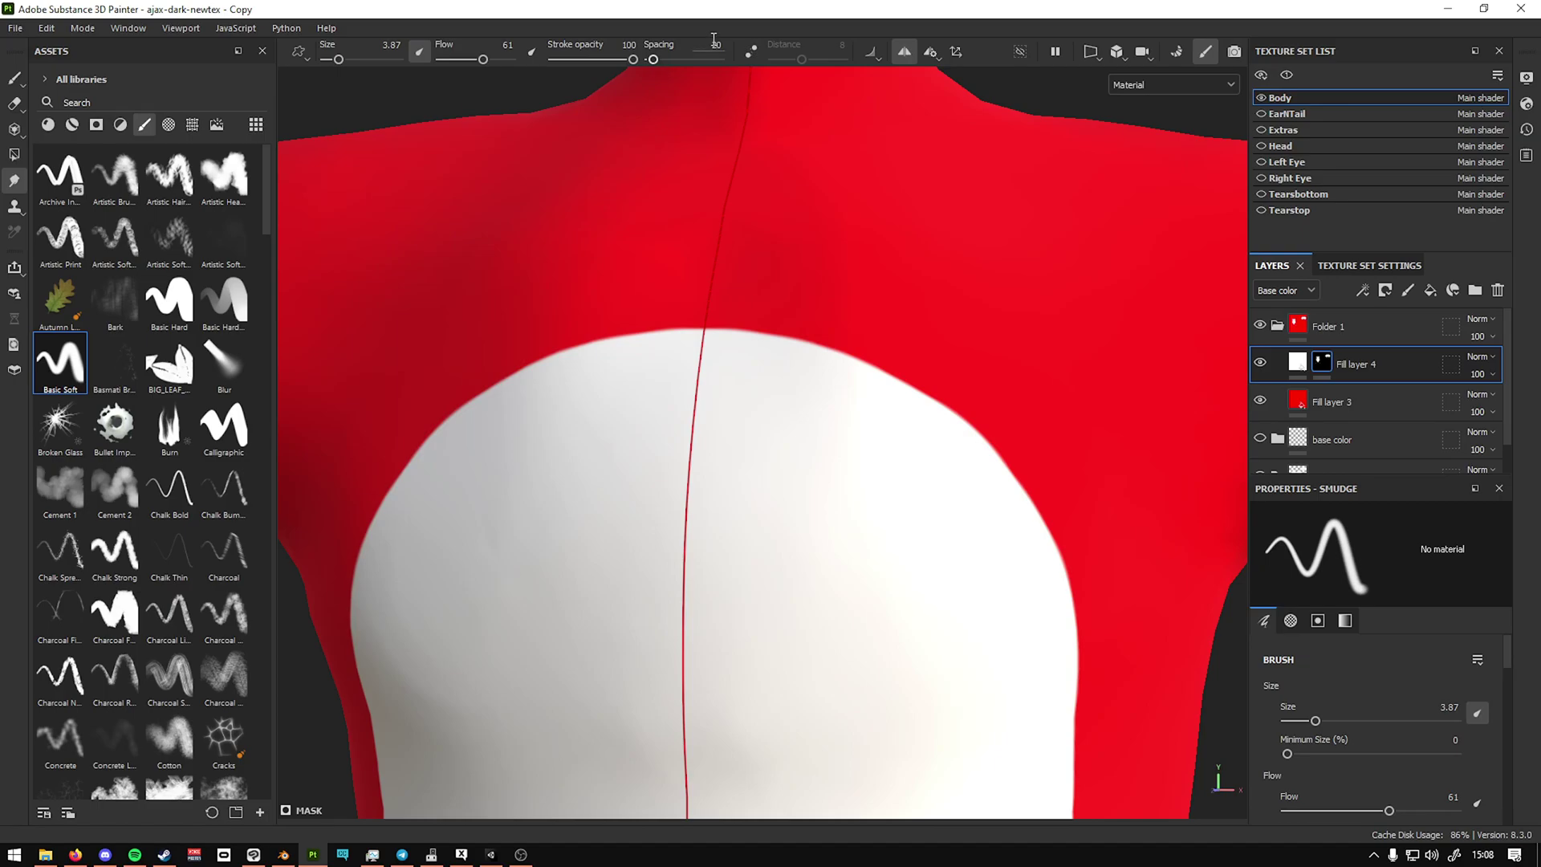
pyautogui.write('5')
pyautogui.press('Return')
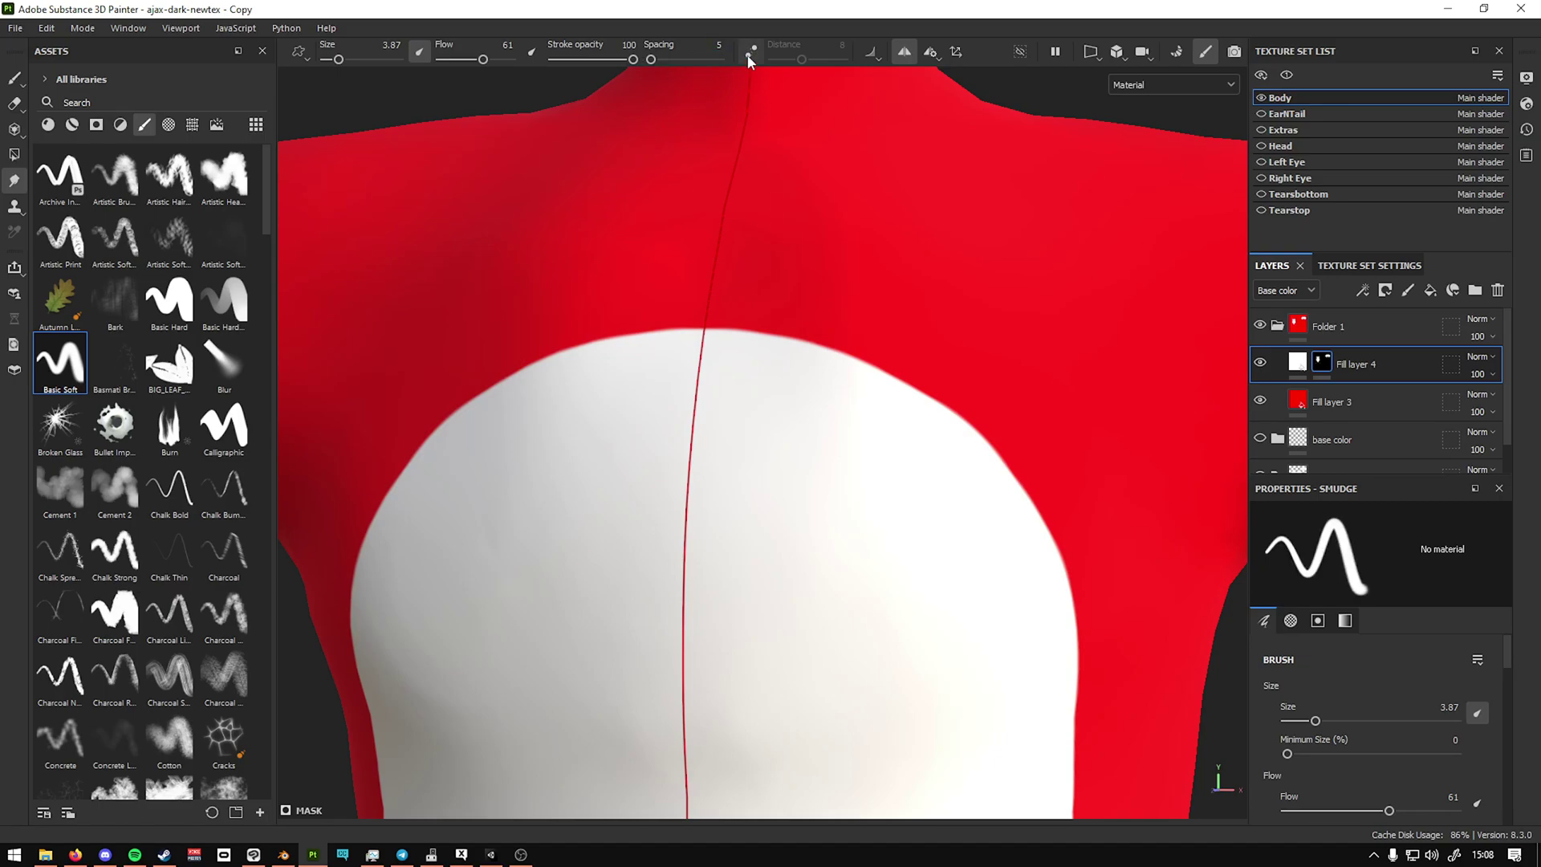
# Step: Save the smudge settings as a brush preset and switch to the FUR_ALT brush
pyautogui.rightClick(1305, 546)
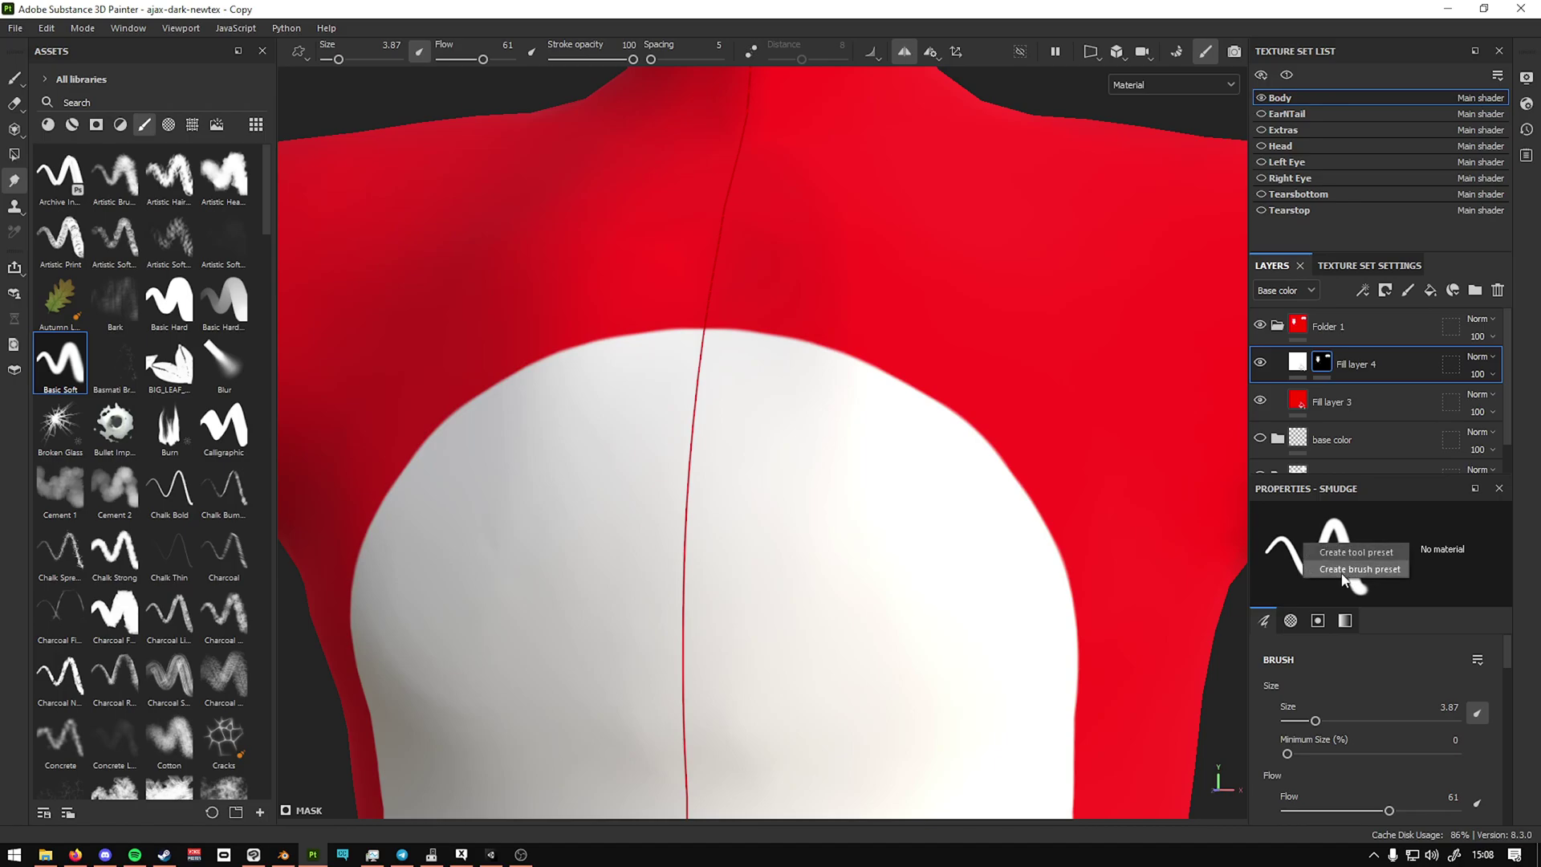
pyautogui.click(202, 377)
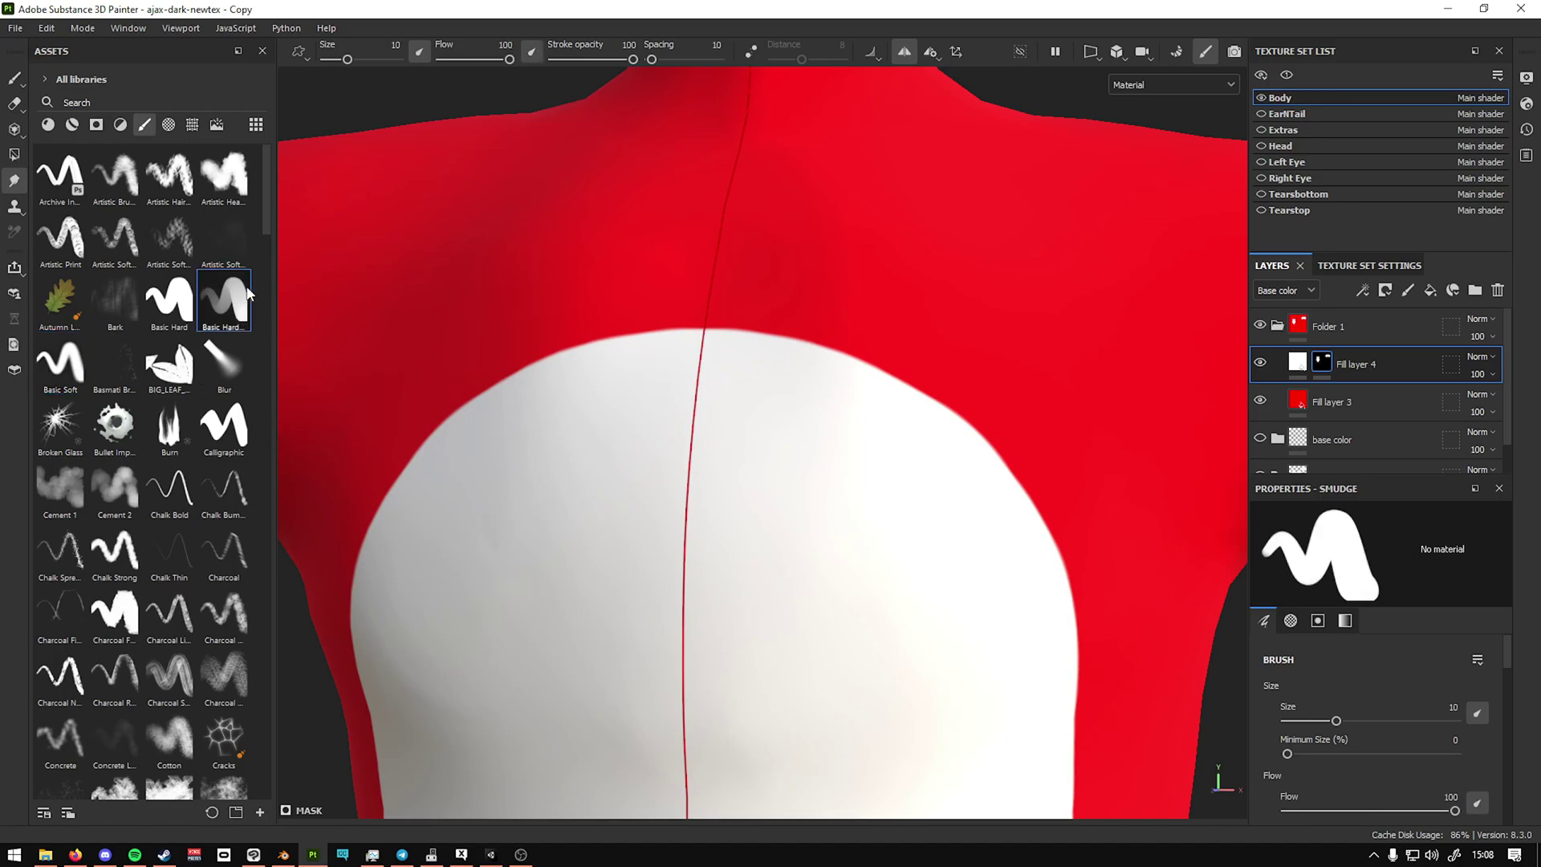
pyautogui.moveTo(266, 224); pyautogui.dragTo(277, 333)
pyautogui.click(226, 604)
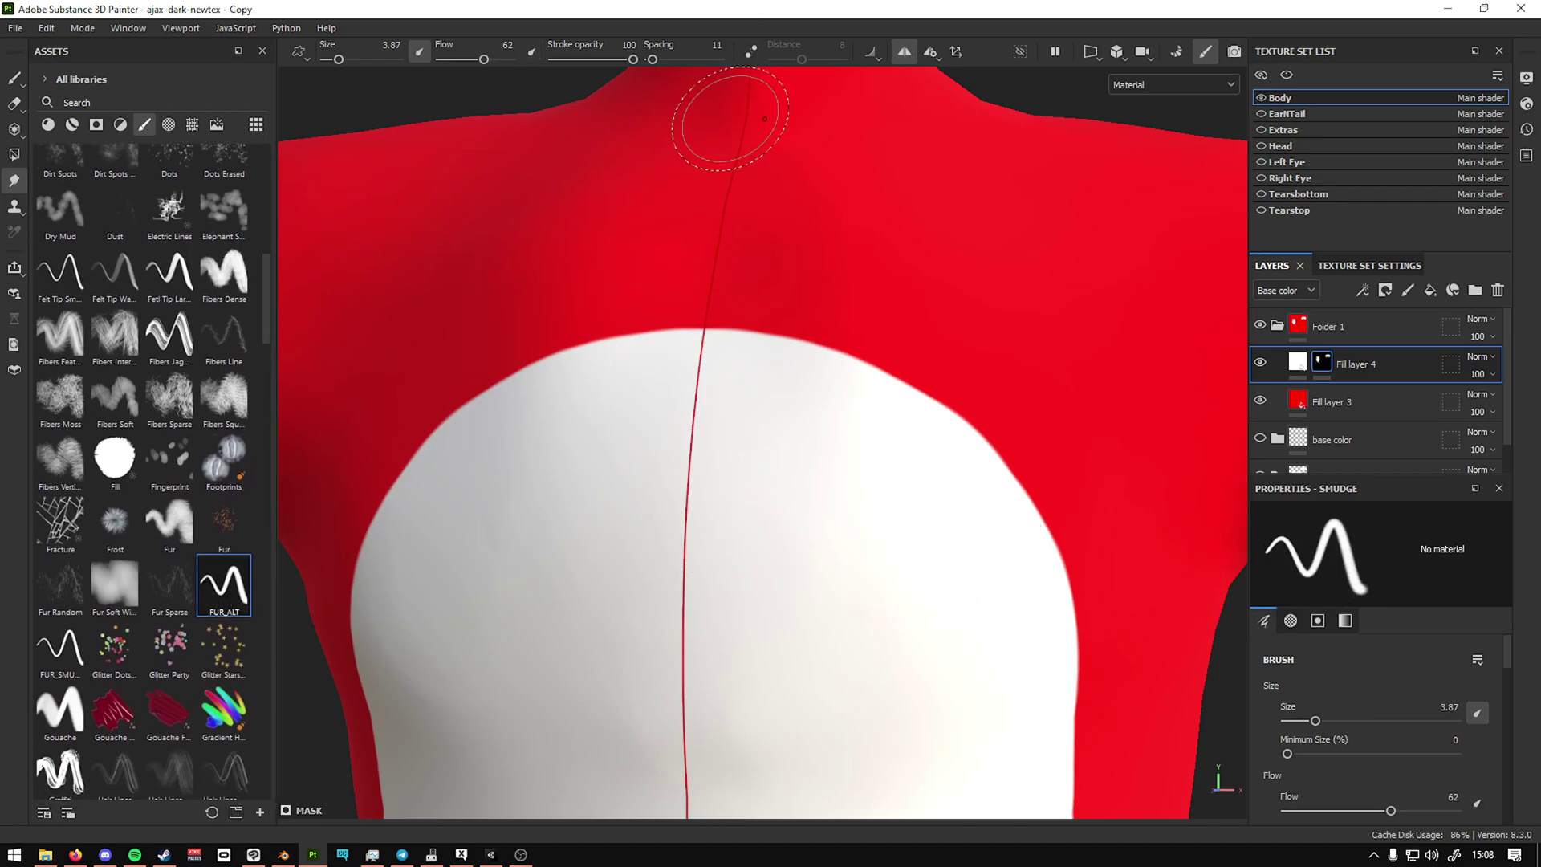
# Step: Smudge white fur spikes into the red along the patch's top and sides at spacing 5
pyautogui.scroll(2, 561, 356)
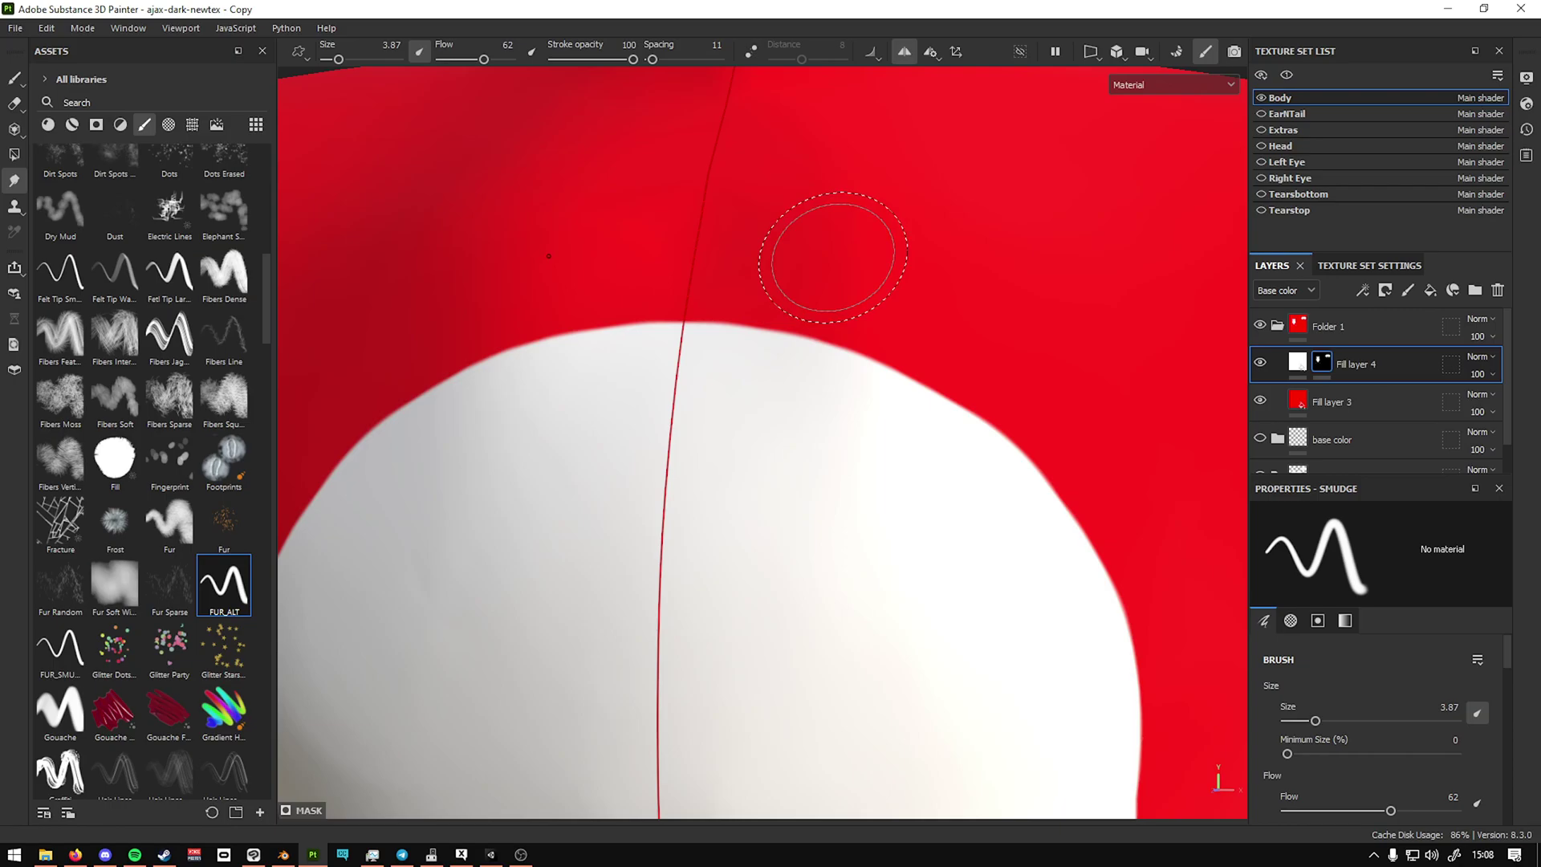
pyautogui.moveTo(723, 325)
pyautogui.mouseDown()
pyautogui.moveTo(788, 299)
pyautogui.moveTo(836, 320)
pyautogui.moveTo(784, 372)
pyautogui.moveTo(970, 358)
pyautogui.moveTo(919, 399)
pyautogui.moveTo(1018, 436)
pyautogui.moveTo(963, 441)
pyautogui.mouseUp()
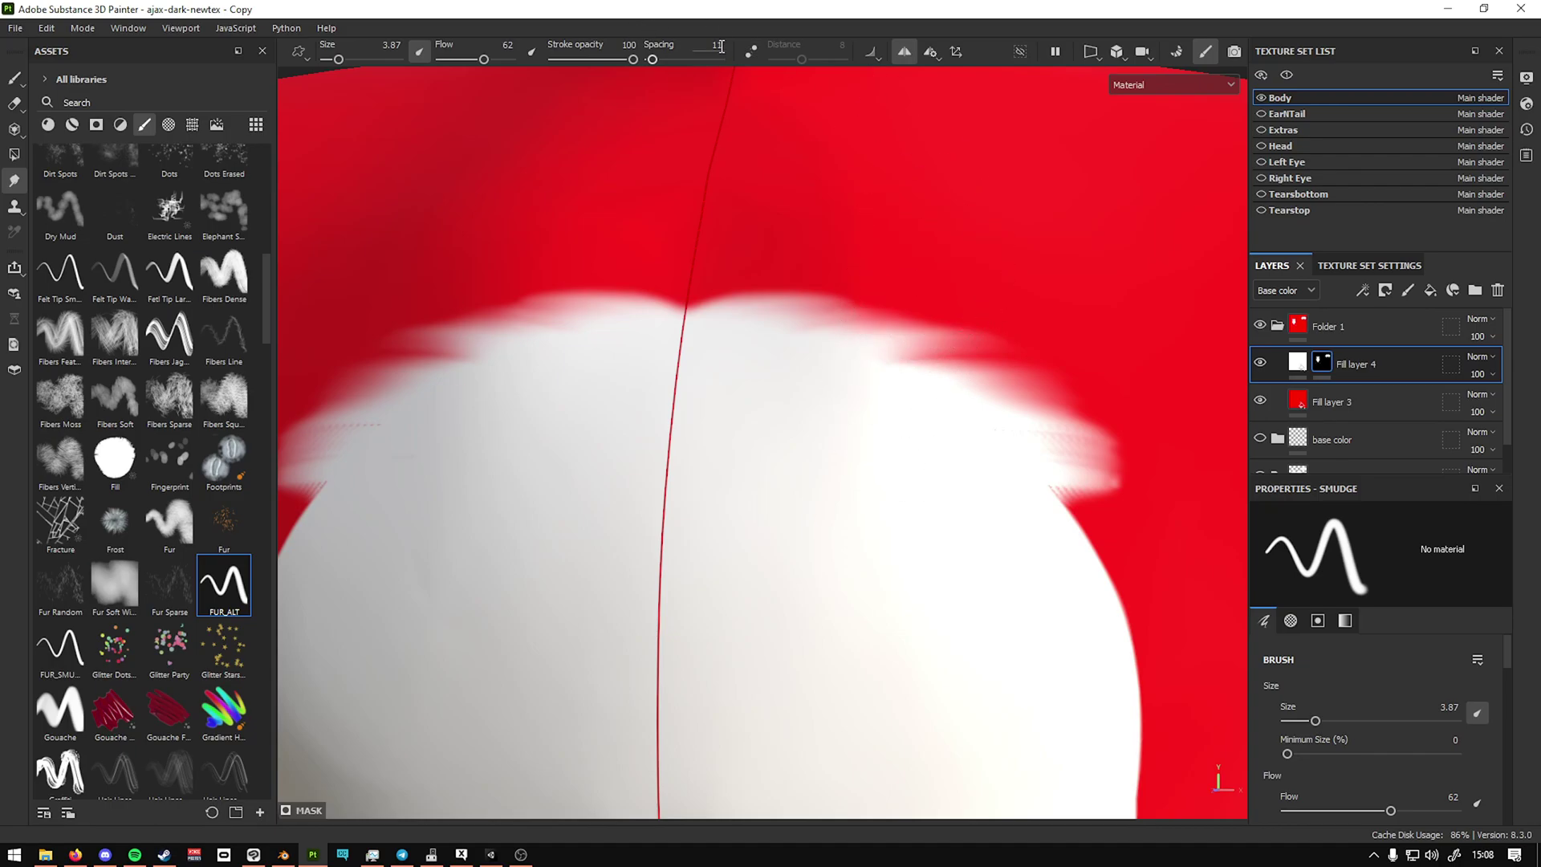
pyautogui.write('5')
pyautogui.press('Return')
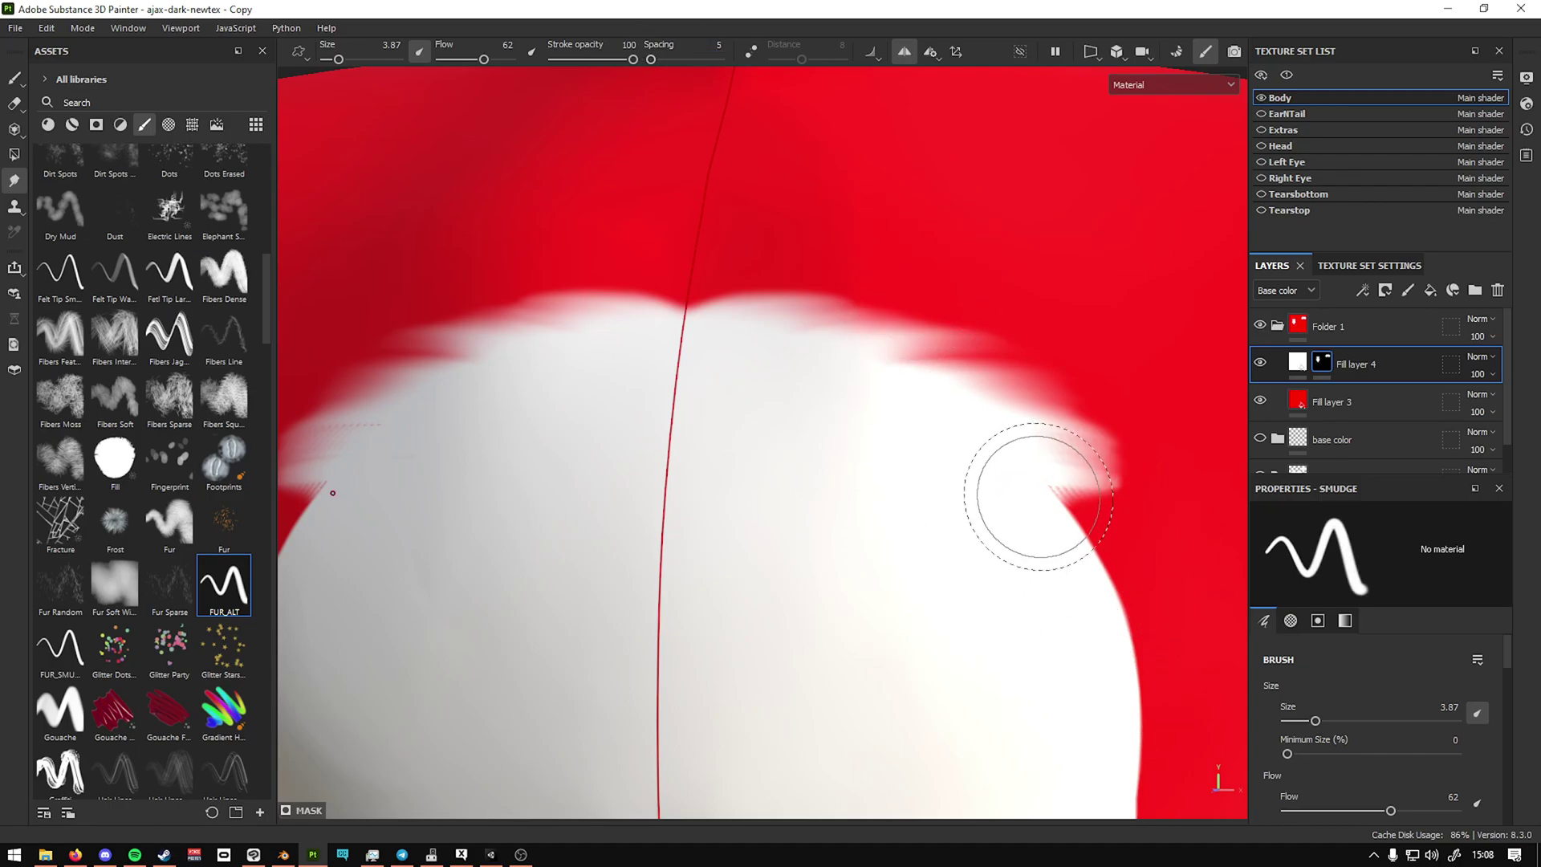
pyautogui.moveTo(1032, 492)
pyautogui.mouseDown()
pyautogui.moveTo(1107, 485)
pyautogui.moveTo(1066, 484)
pyautogui.moveTo(1072, 515)
pyautogui.moveTo(1118, 481)
pyautogui.mouseUp()
pyautogui.scroll(-5, 1067, 544)
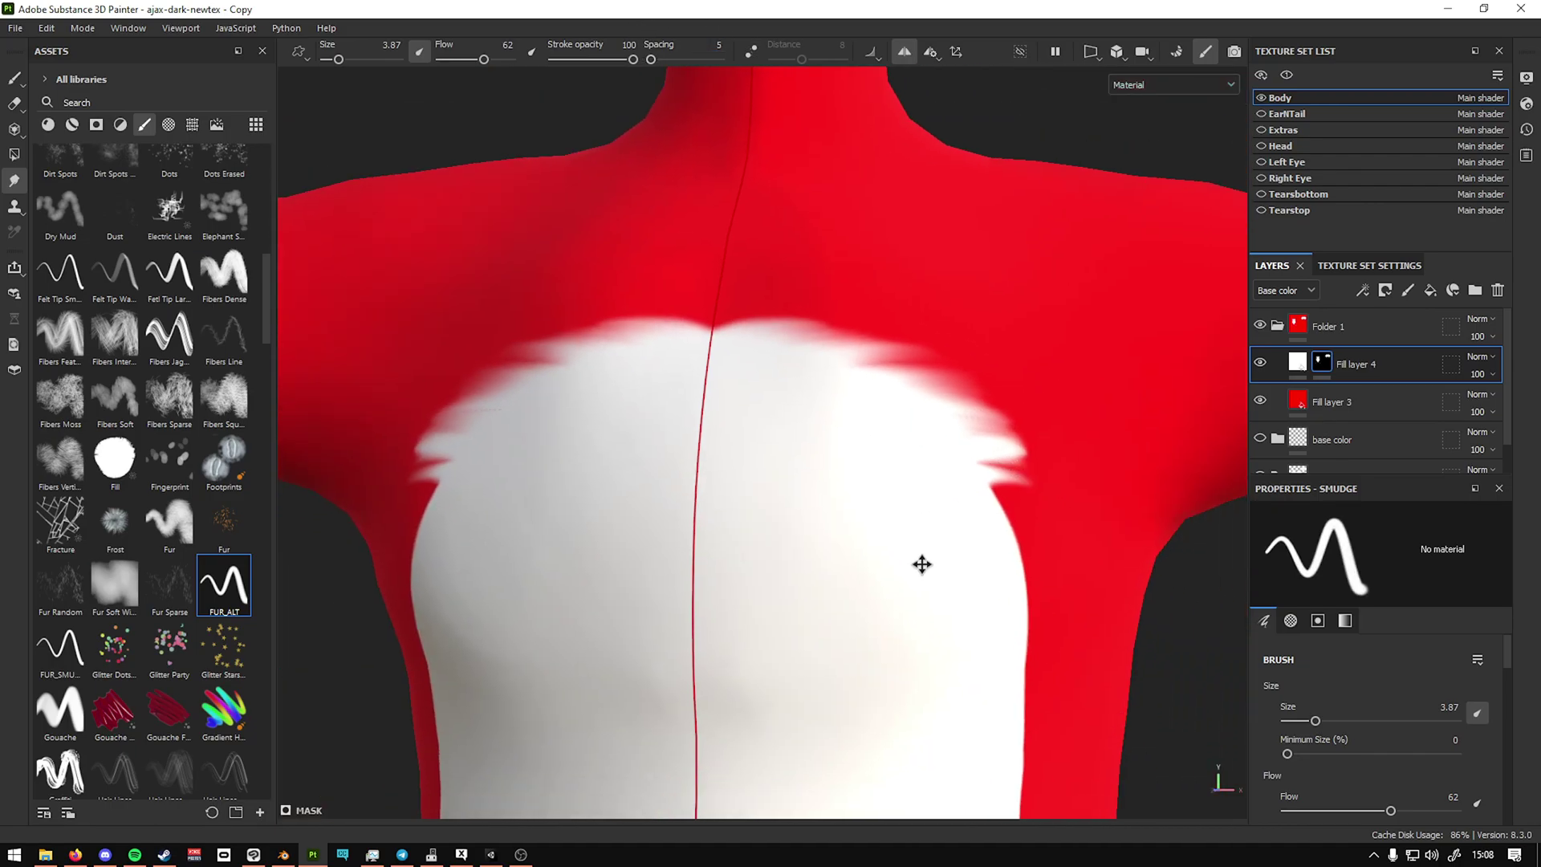
pyautogui.scroll(5, 922, 561)
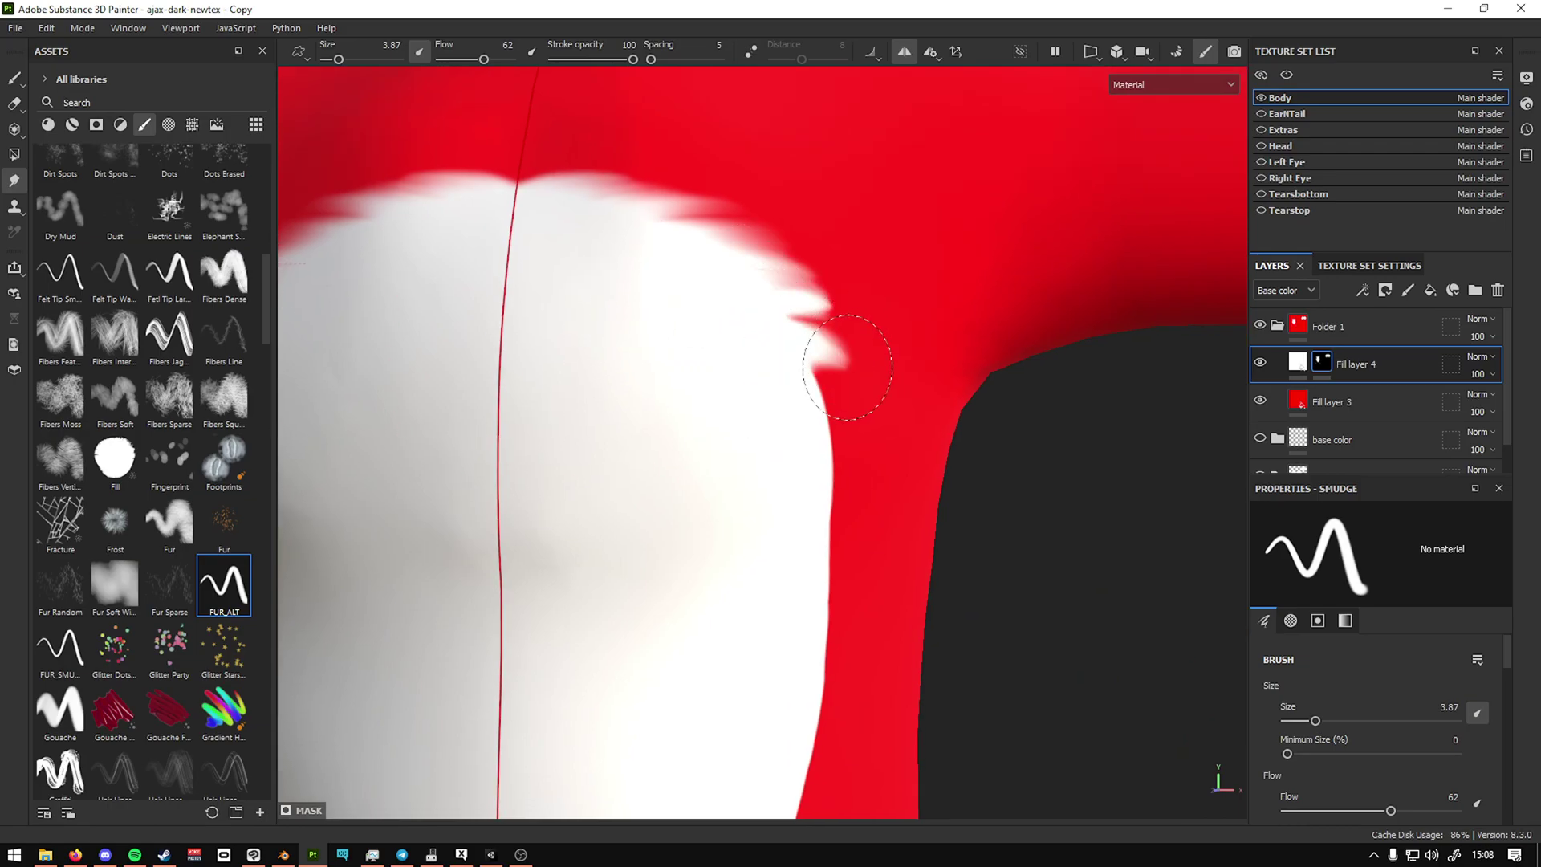
pyautogui.moveTo(851, 345)
pyautogui.mouseDown()
pyautogui.moveTo(846, 423)
pyautogui.moveTo(784, 440)
pyautogui.moveTo(605, 309)
pyautogui.mouseUp()
pyautogui.moveTo(642, 497)
pyautogui.mouseDown(button='middle')
pyautogui.moveTo(681, 385)
pyautogui.moveTo(783, 270)
pyautogui.mouseUp(button='middle')
pyautogui.moveTo(780, 271)
pyautogui.mouseDown()
pyautogui.moveTo(777, 315)
pyautogui.moveTo(839, 466)
pyautogui.moveTo(826, 488)
pyautogui.moveTo(790, 483)
pyautogui.moveTo(737, 522)
pyautogui.moveTo(748, 633)
pyautogui.moveTo(784, 687)
pyautogui.mouseUp()
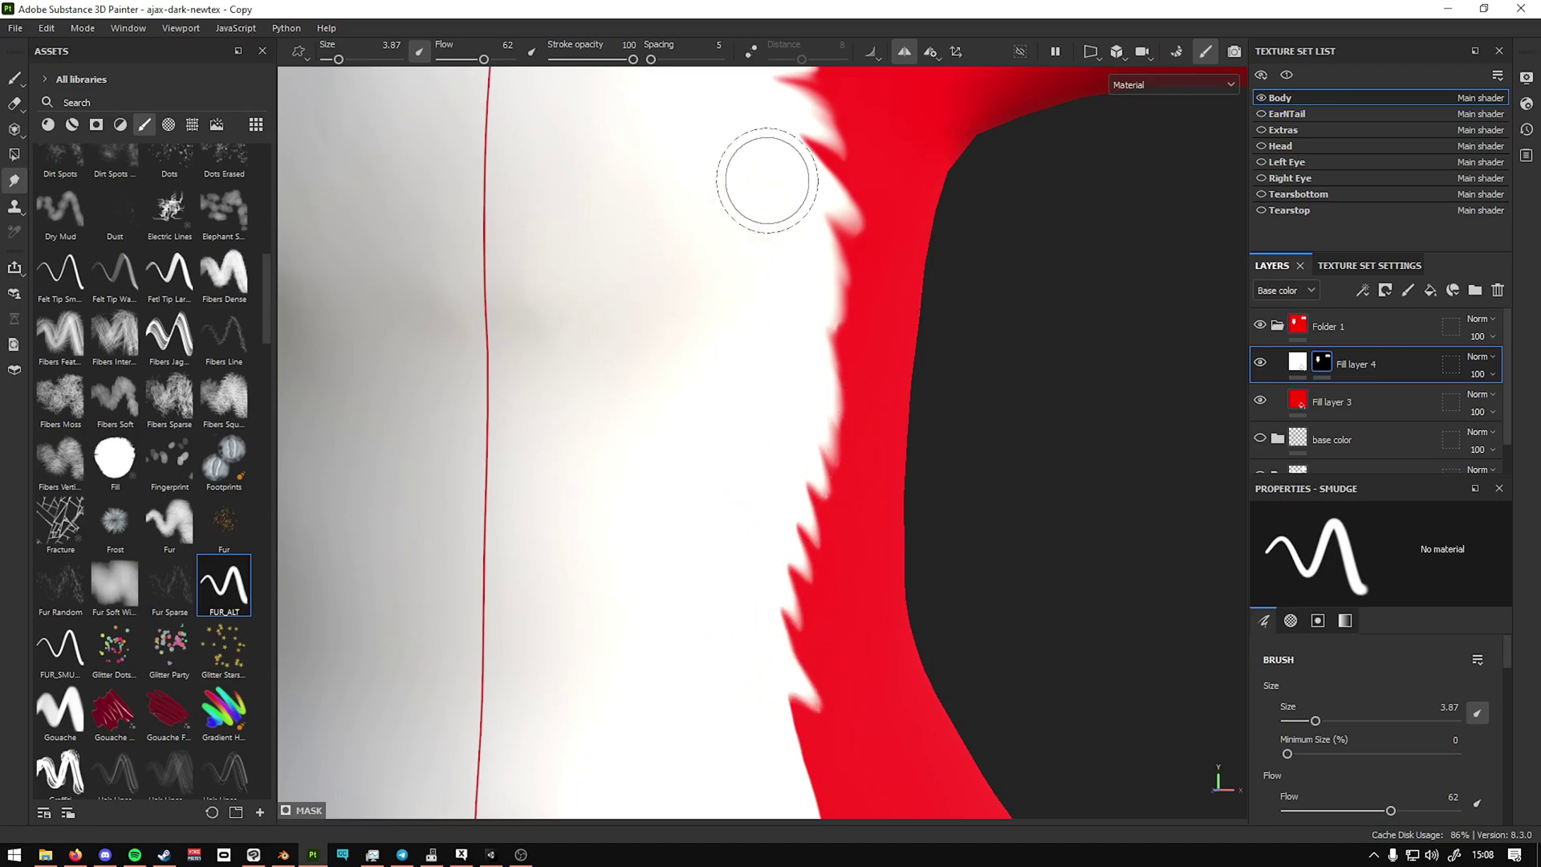
pyautogui.moveTo(819, 211)
pyautogui.mouseDown()
pyautogui.moveTo(791, 229)
pyautogui.moveTo(797, 276)
pyautogui.moveTo(857, 499)
pyautogui.moveTo(820, 529)
pyautogui.moveTo(783, 507)
pyautogui.moveTo(791, 559)
pyautogui.moveTo(748, 538)
pyautogui.moveTo(747, 572)
pyautogui.moveTo(768, 686)
pyautogui.moveTo(834, 746)
pyautogui.mouseUp()
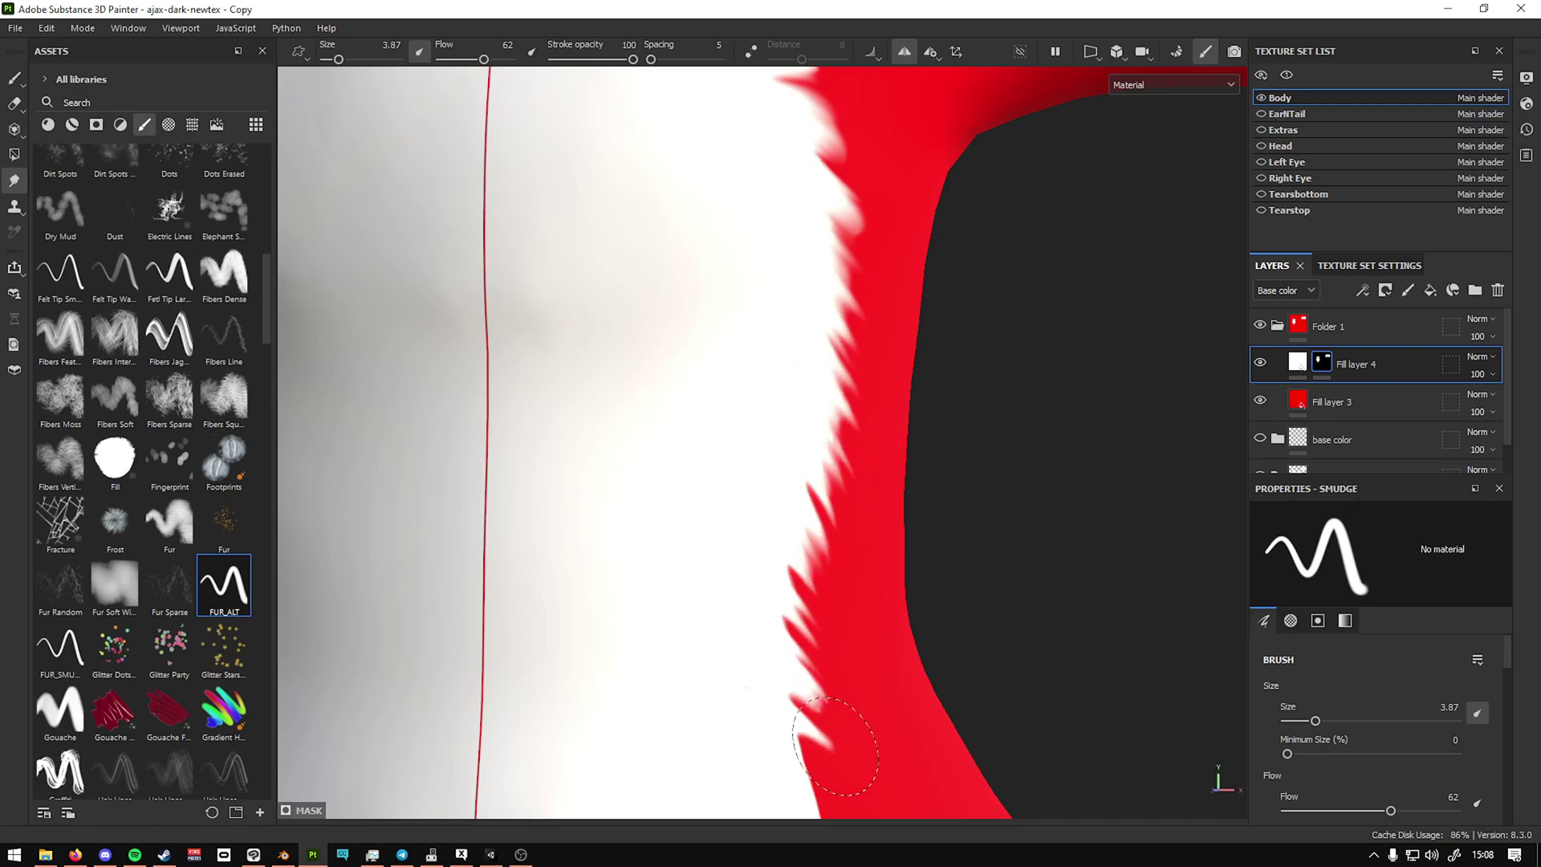
# Step: Try the Fibers Soft brush, then return to FUR_ALT and pull fur strands along the top edge
pyautogui.scroll(-4, 784, 541)
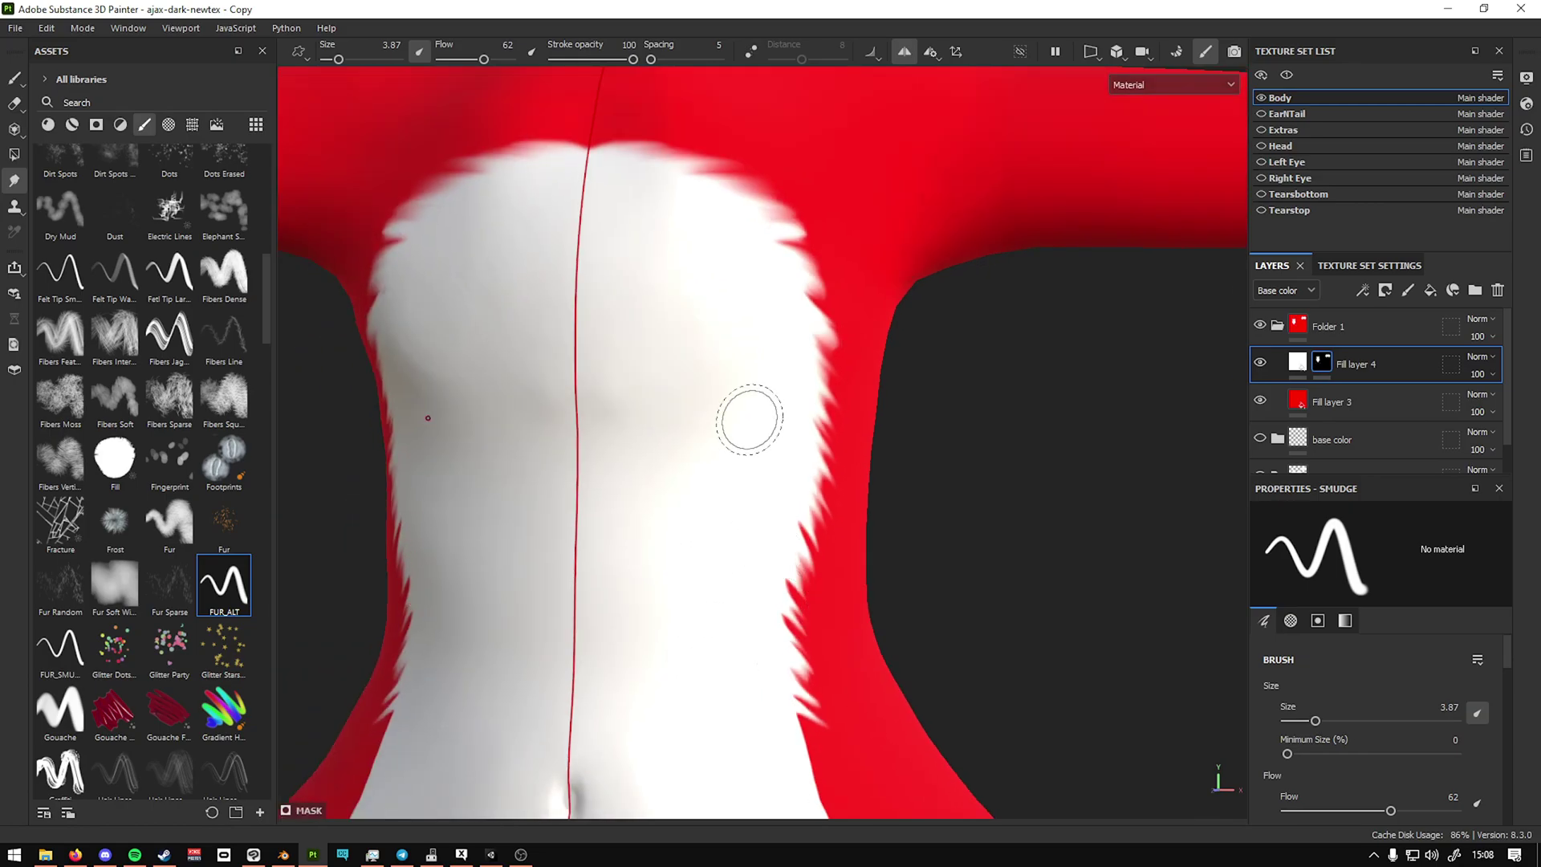
pyautogui.scroll(1, 682, 514)
pyautogui.click(115, 393)
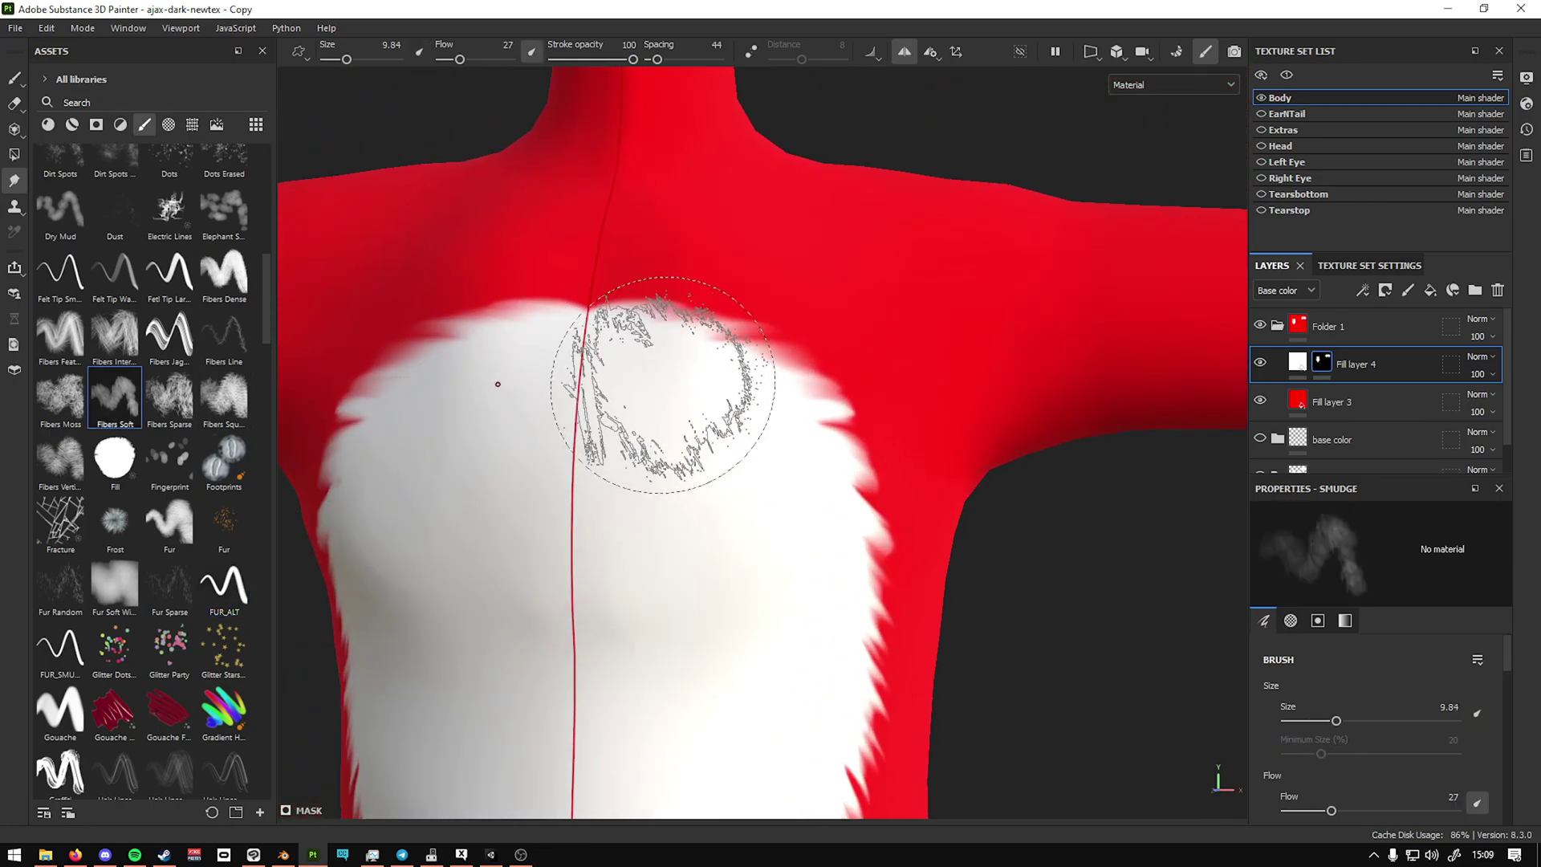
pyautogui.scroll(3, 210, 479)
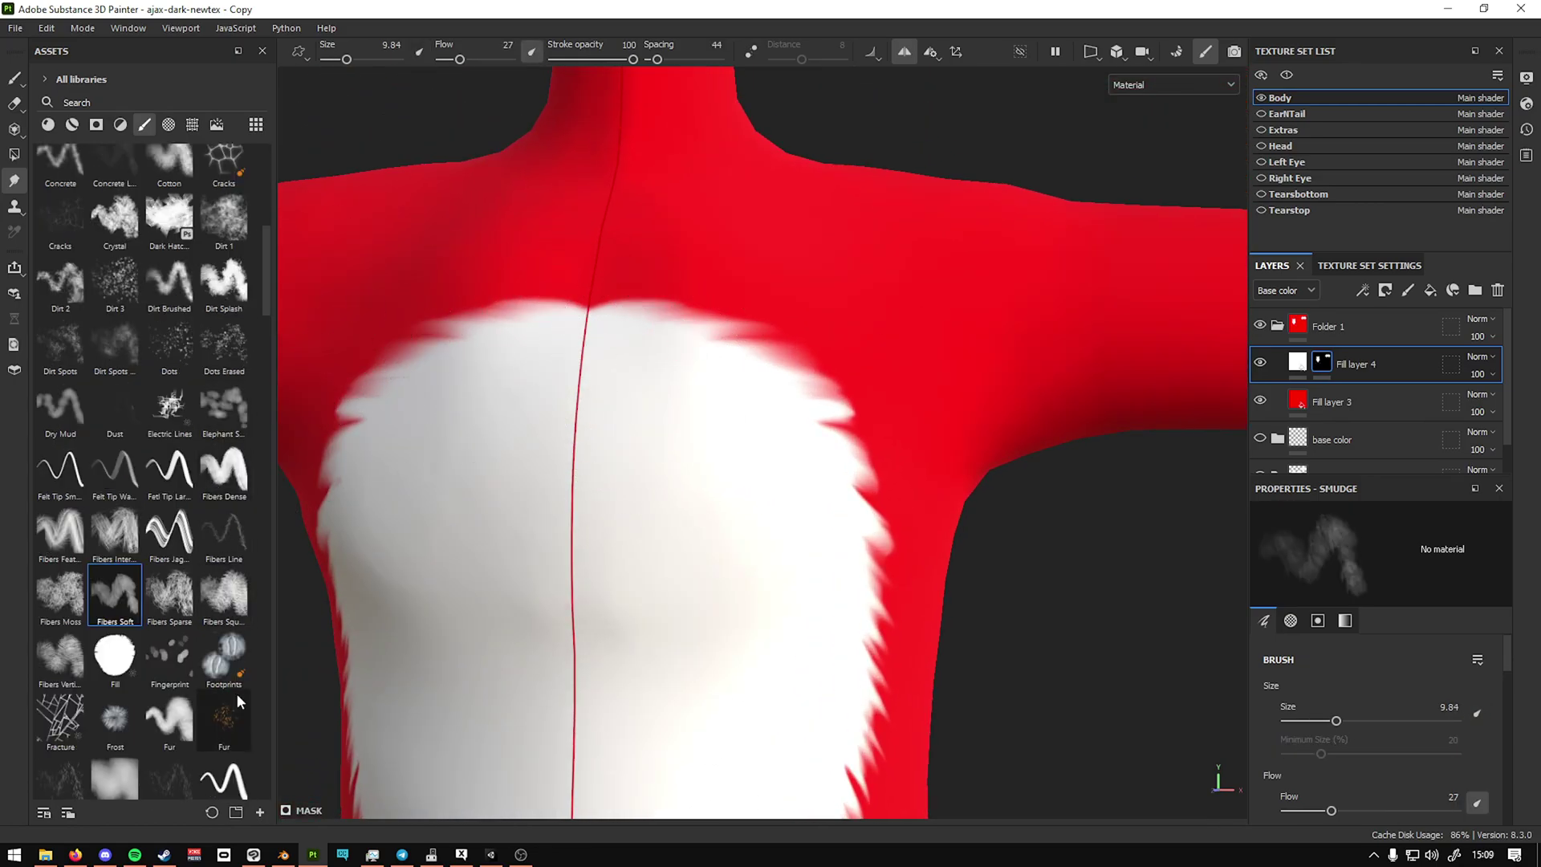
pyautogui.scroll(-3, 241, 658)
pyautogui.click(224, 586)
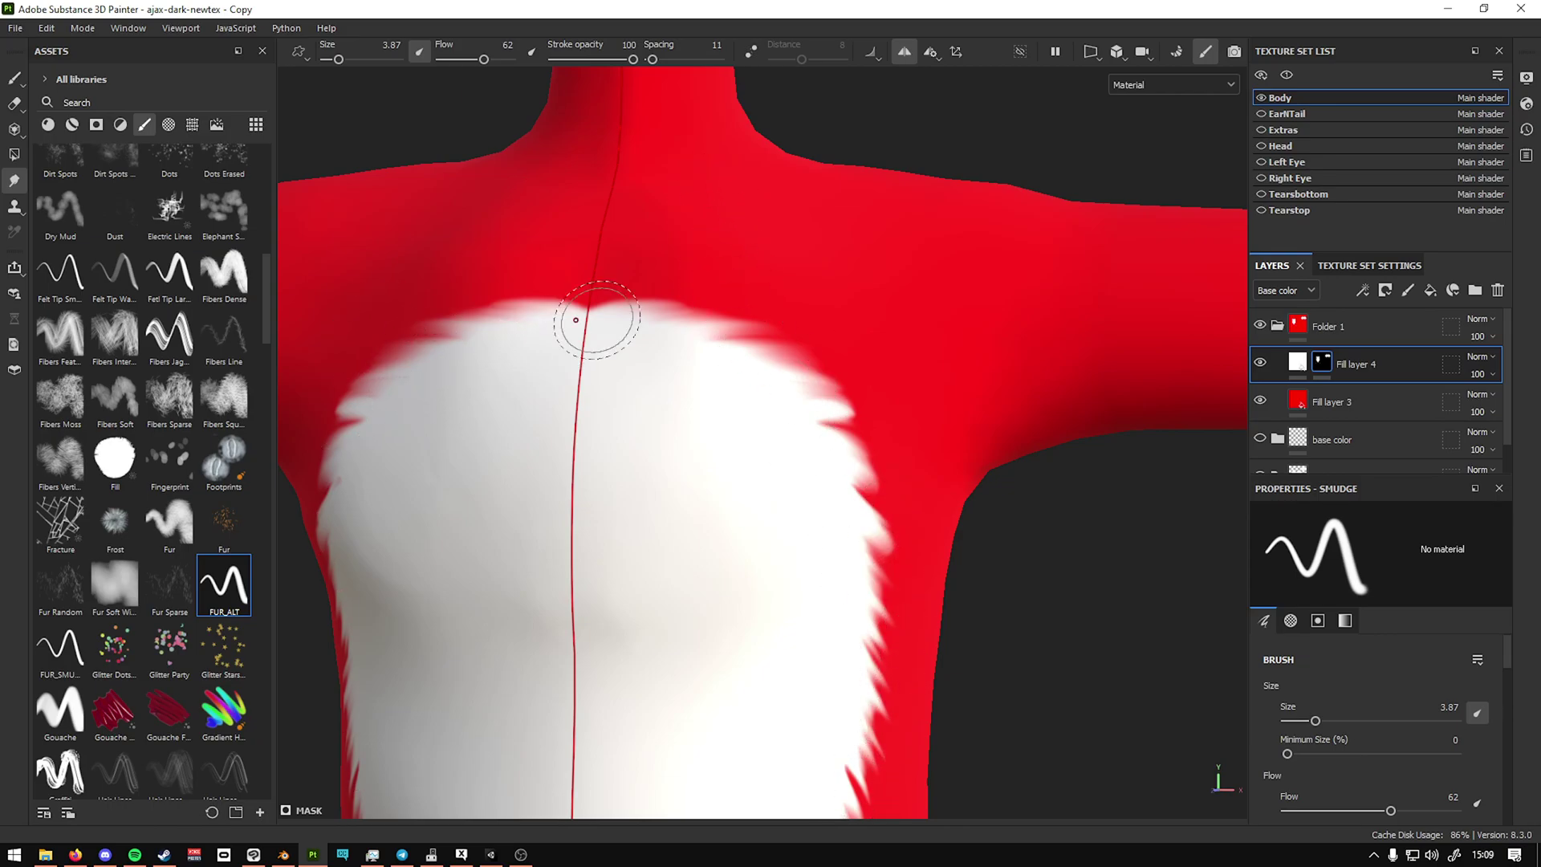
pyautogui.moveTo(575, 320)
pyautogui.mouseDown()
pyautogui.moveTo(654, 310)
pyautogui.moveTo(667, 334)
pyautogui.moveTo(844, 401)
pyautogui.moveTo(808, 502)
pyautogui.moveTo(843, 677)
pyautogui.moveTo(841, 790)
pyautogui.mouseUp()
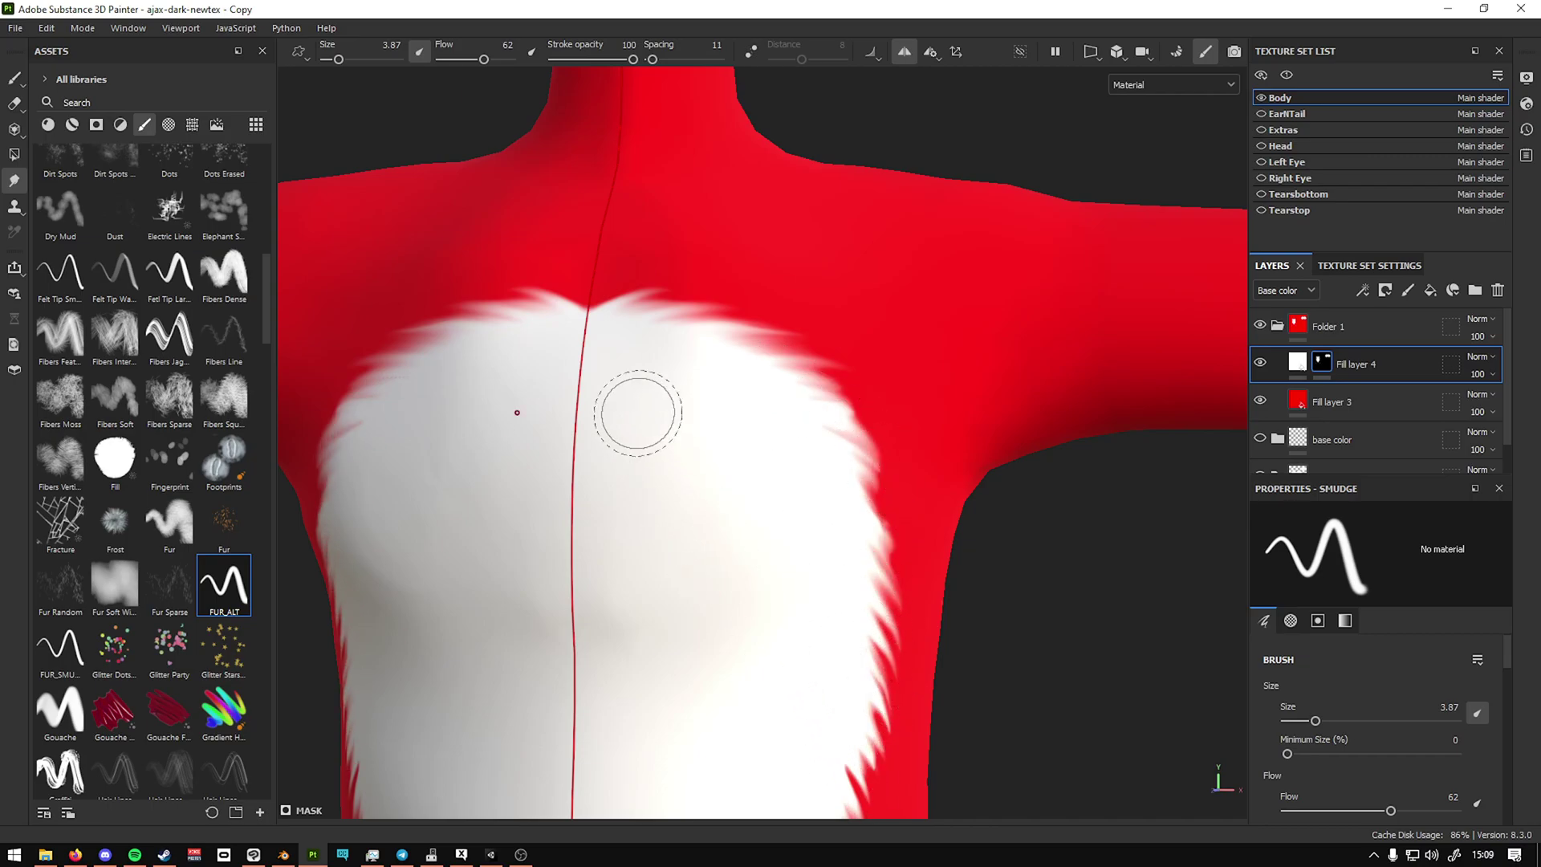
# Step: Change Fill layer 3's base colour from red to a slightly darker, softer blue
pyautogui.click(1310, 404)
pyautogui.click(1336, 551)
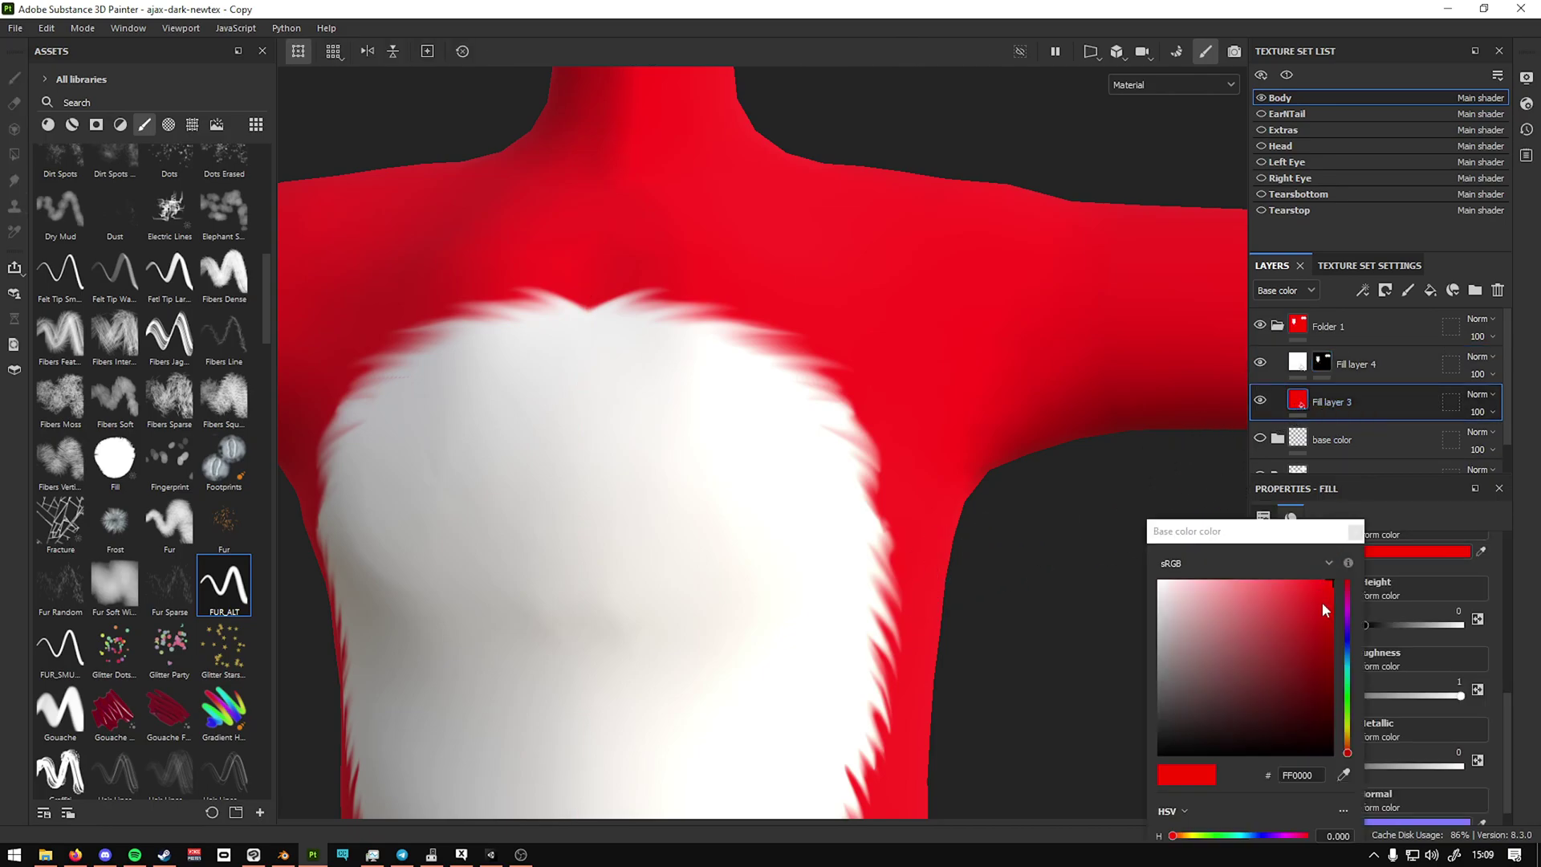
pyautogui.click(1348, 640)
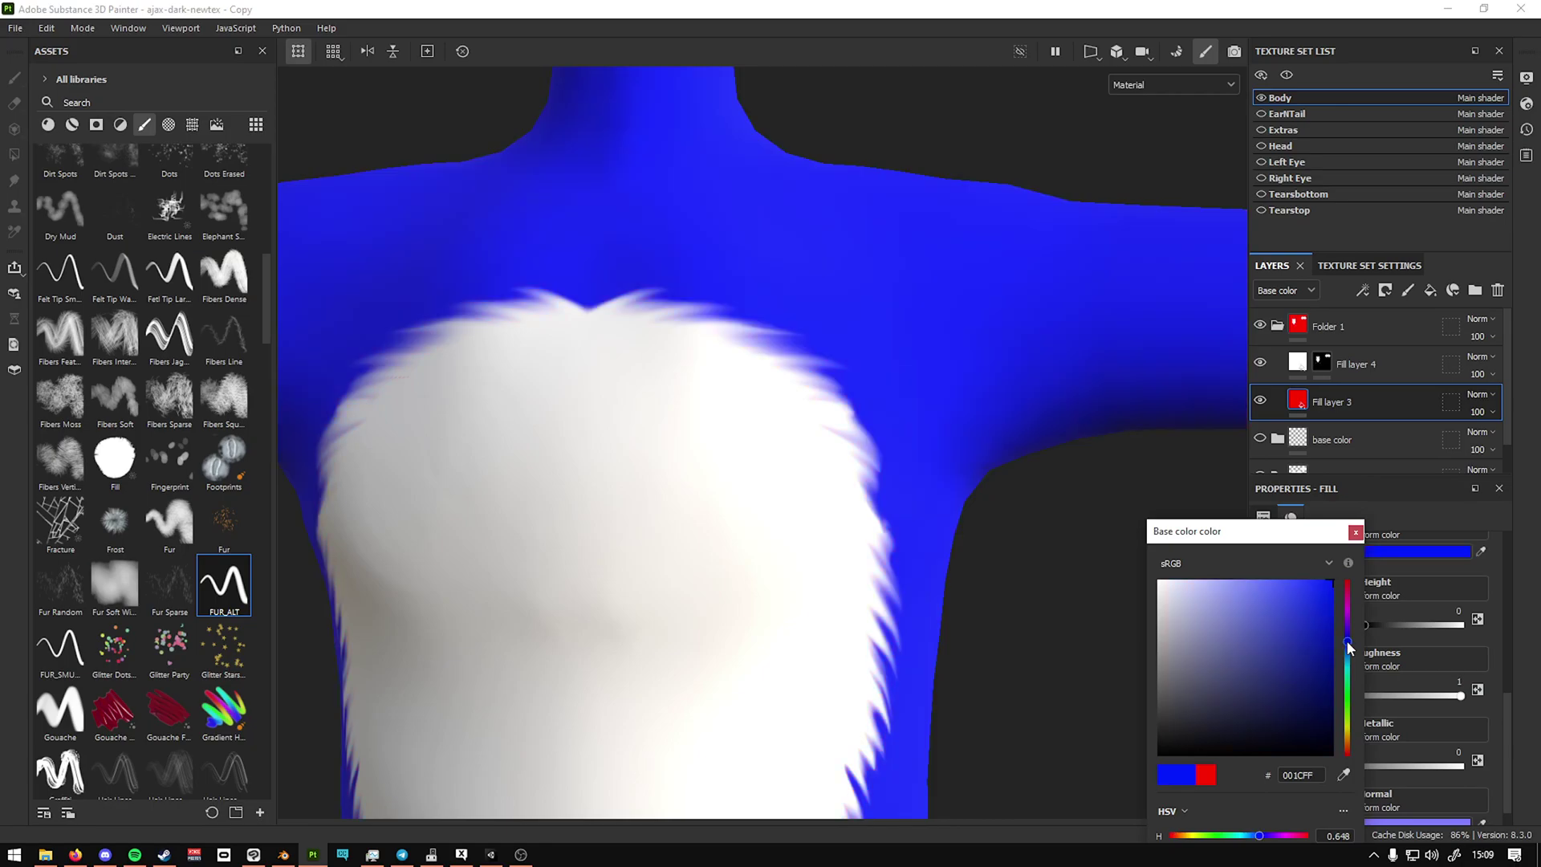
pyautogui.click(1365, 550)
pyautogui.click(1366, 550)
pyautogui.click(1328, 602)
pyautogui.moveTo(1284, 628)
pyautogui.mouseDown()
pyautogui.moveTo(1196, 629)
pyautogui.moveTo(1284, 618)
pyautogui.mouseUp()
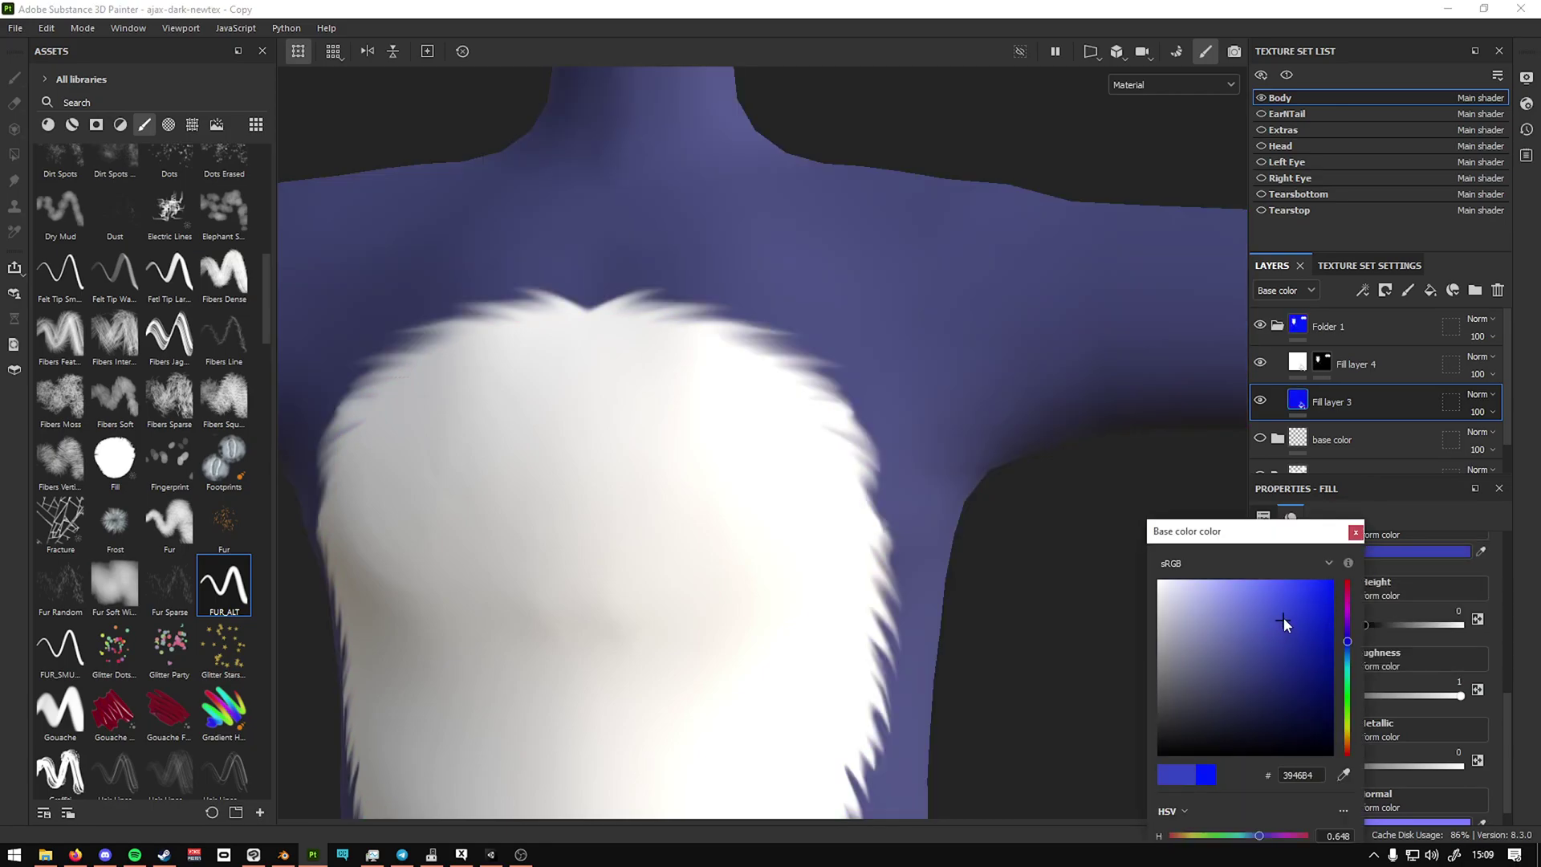
pyautogui.click(1355, 533)
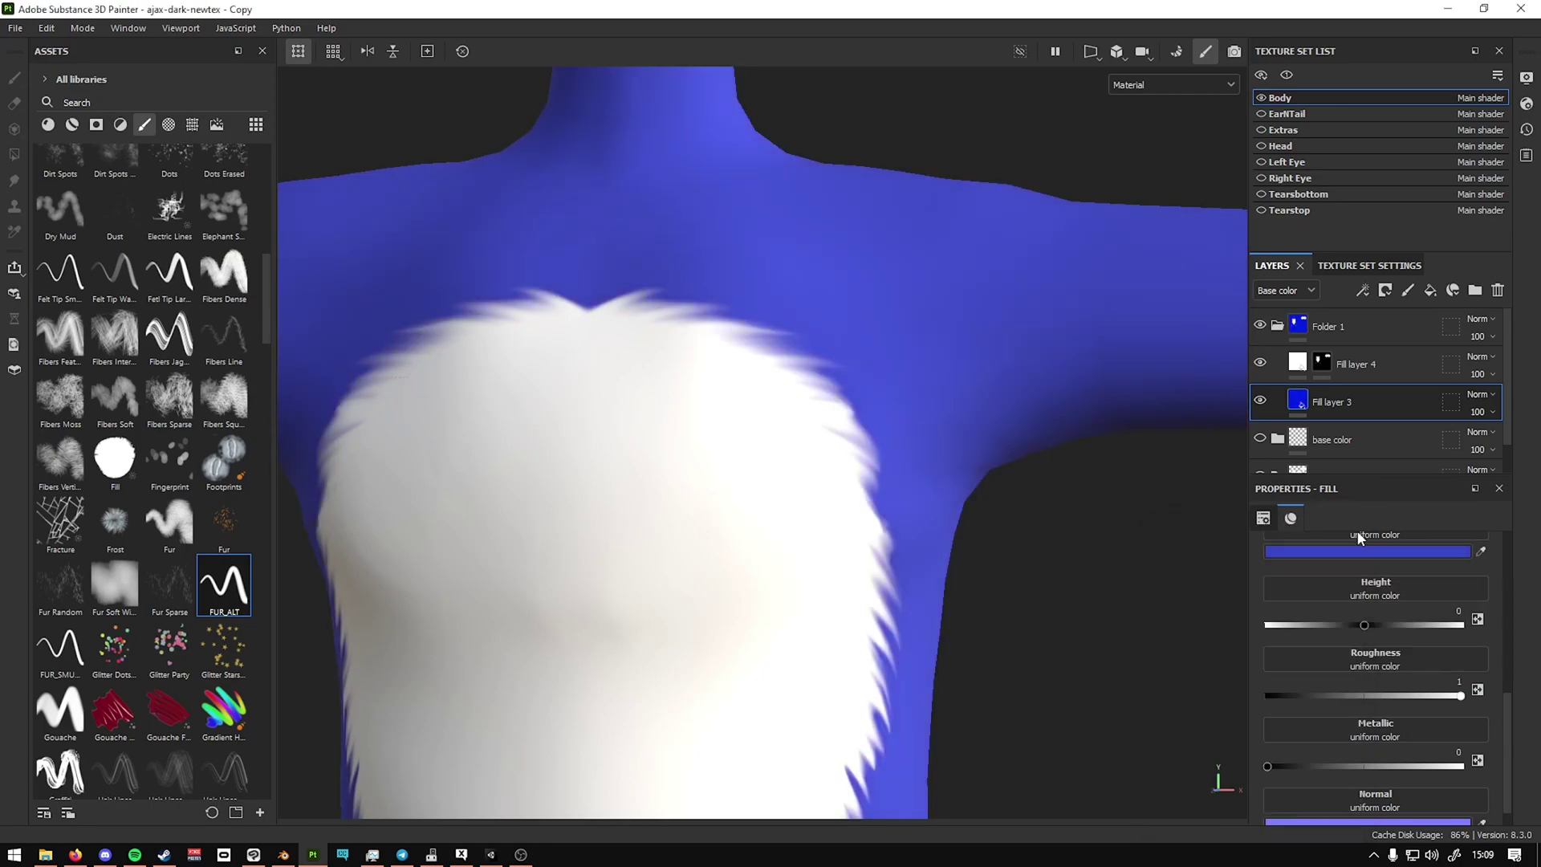
pyautogui.click(1337, 363)
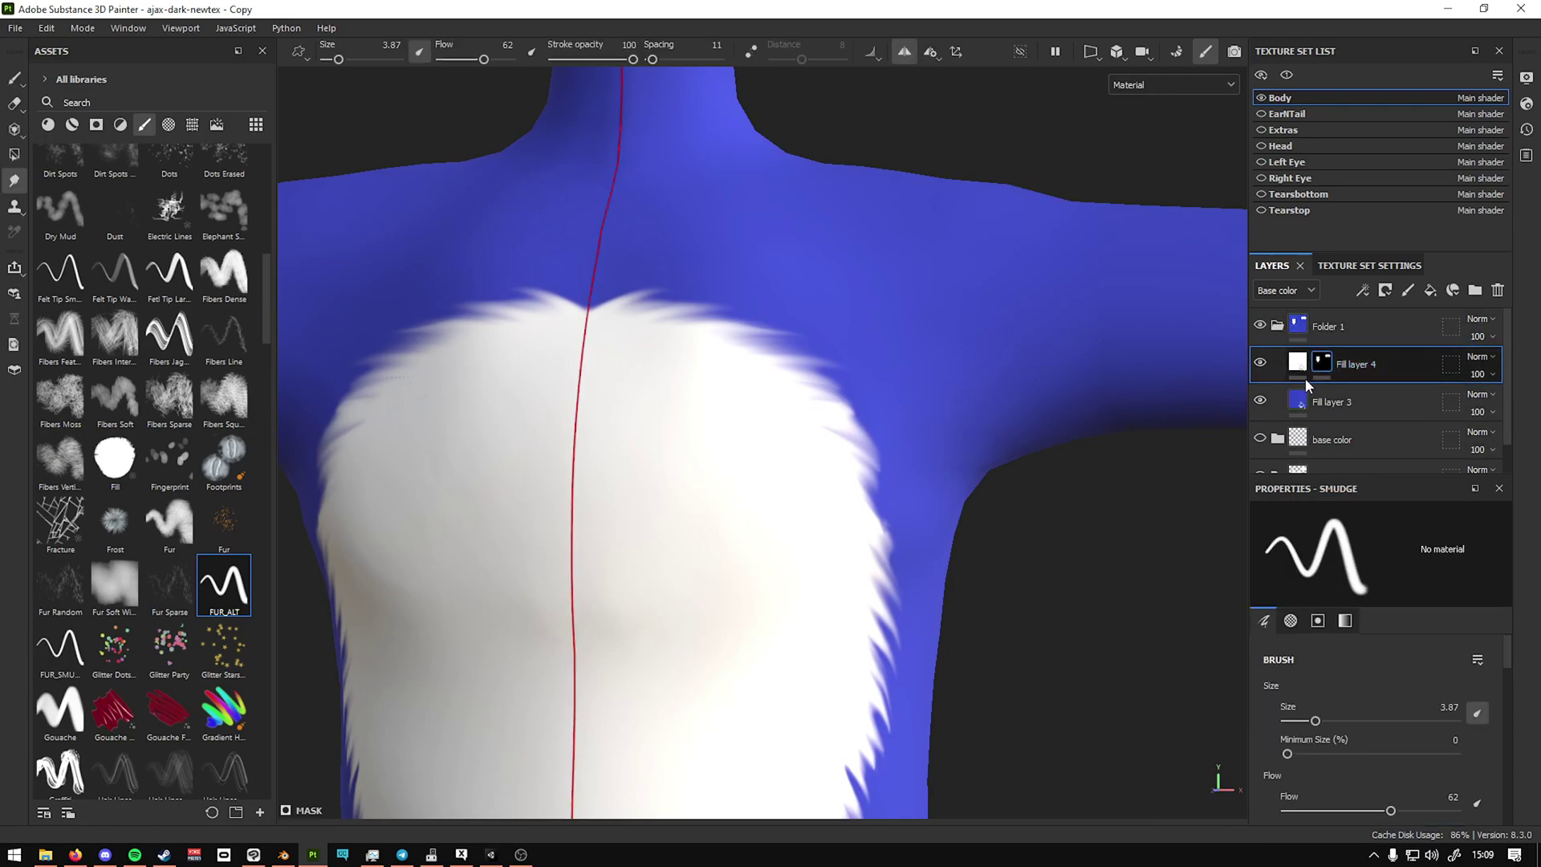
# Step: Add Fill layer 5 in red with roughness about 0.86 and a black mask
pyautogui.click(1430, 296)
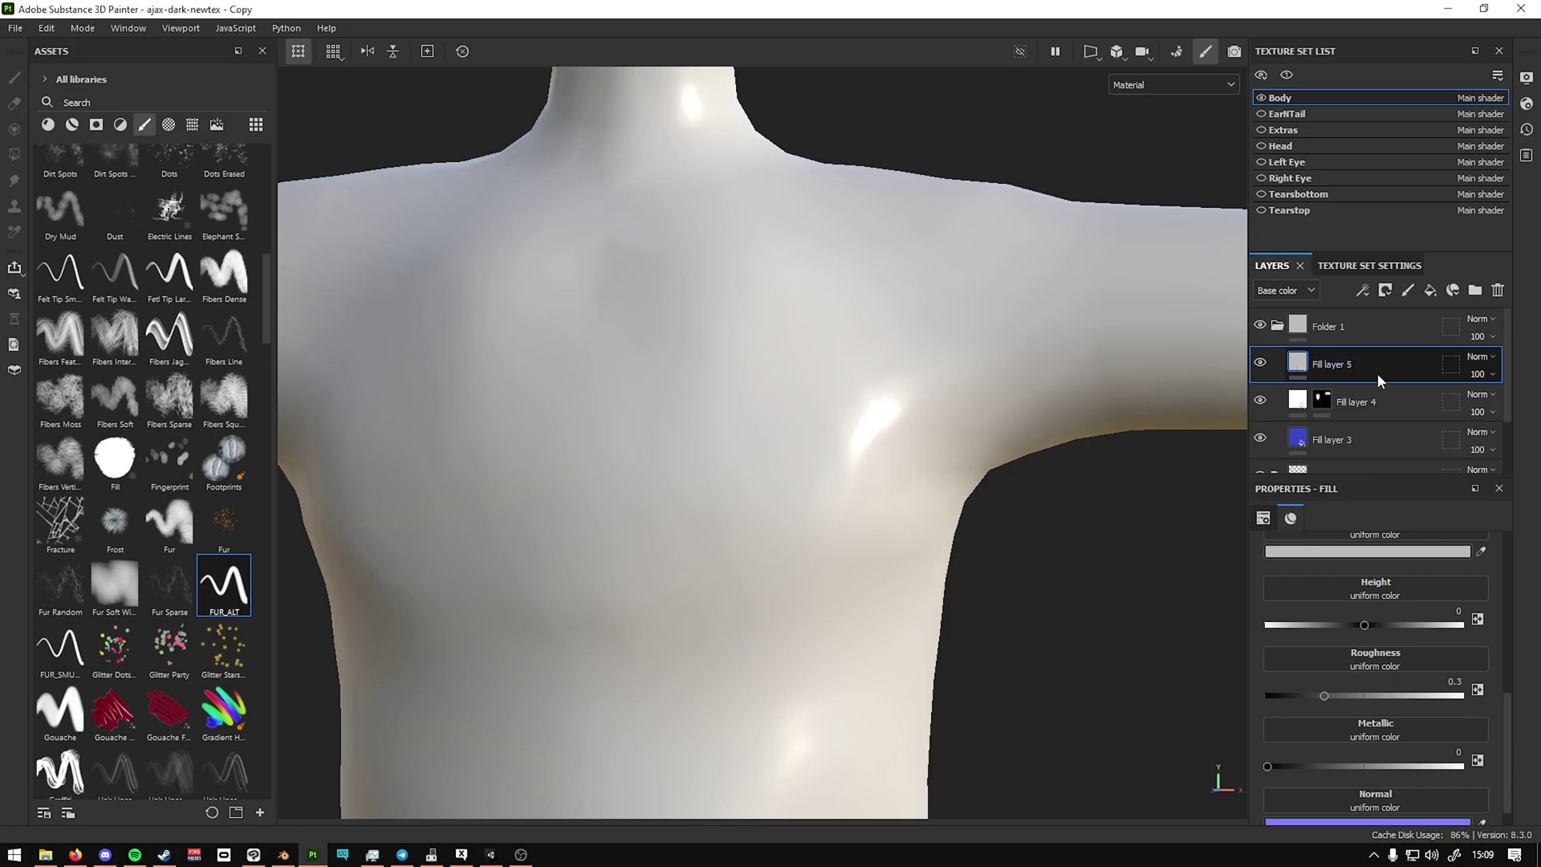
pyautogui.click(1351, 553)
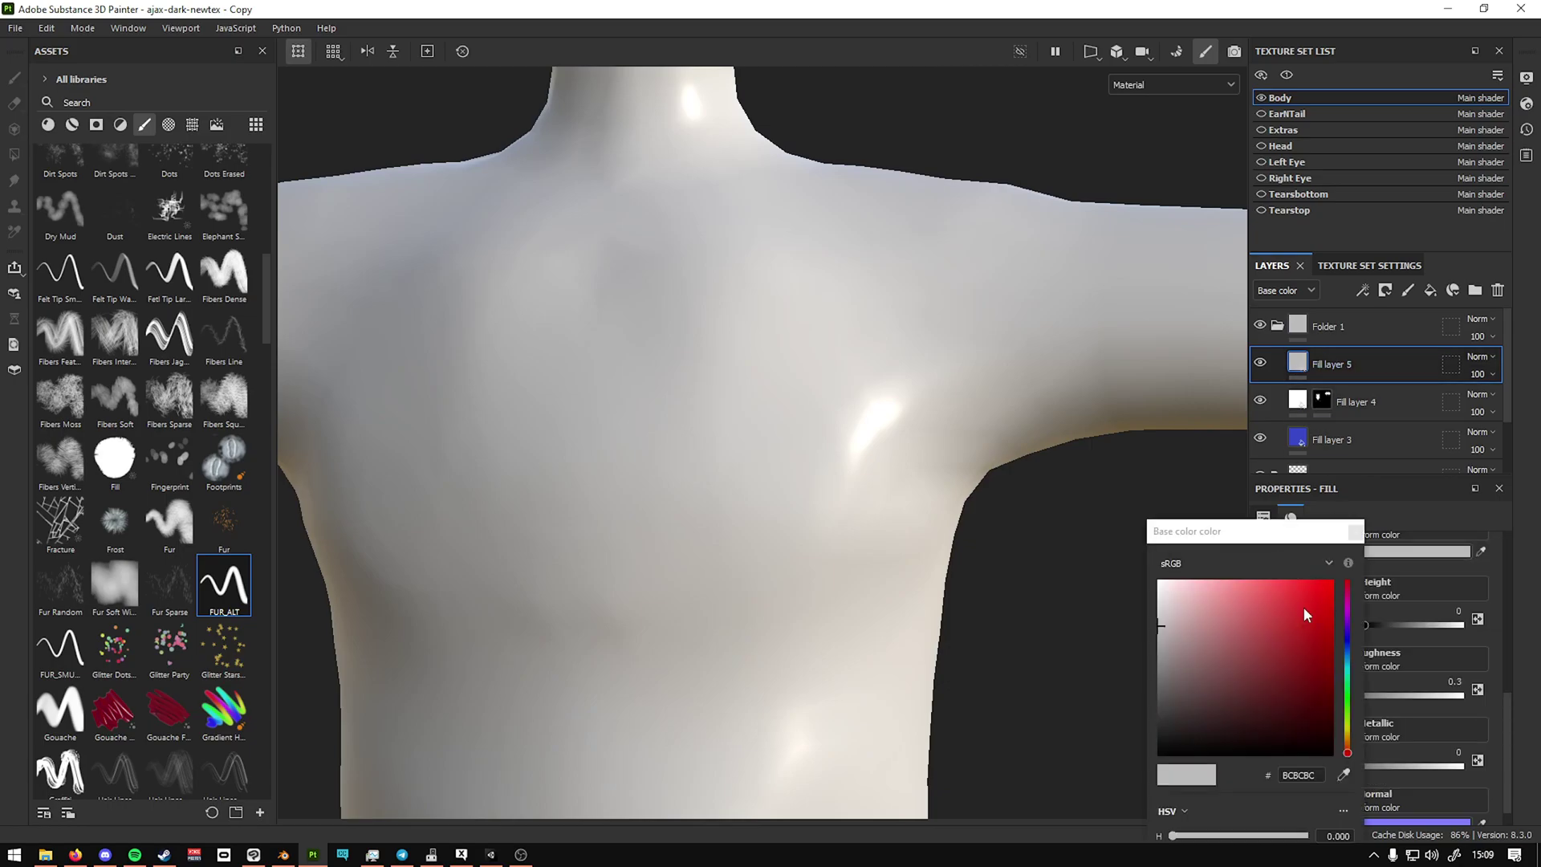
pyautogui.click(1303, 615)
pyautogui.moveTo(1324, 695); pyautogui.dragTo(1436, 695)
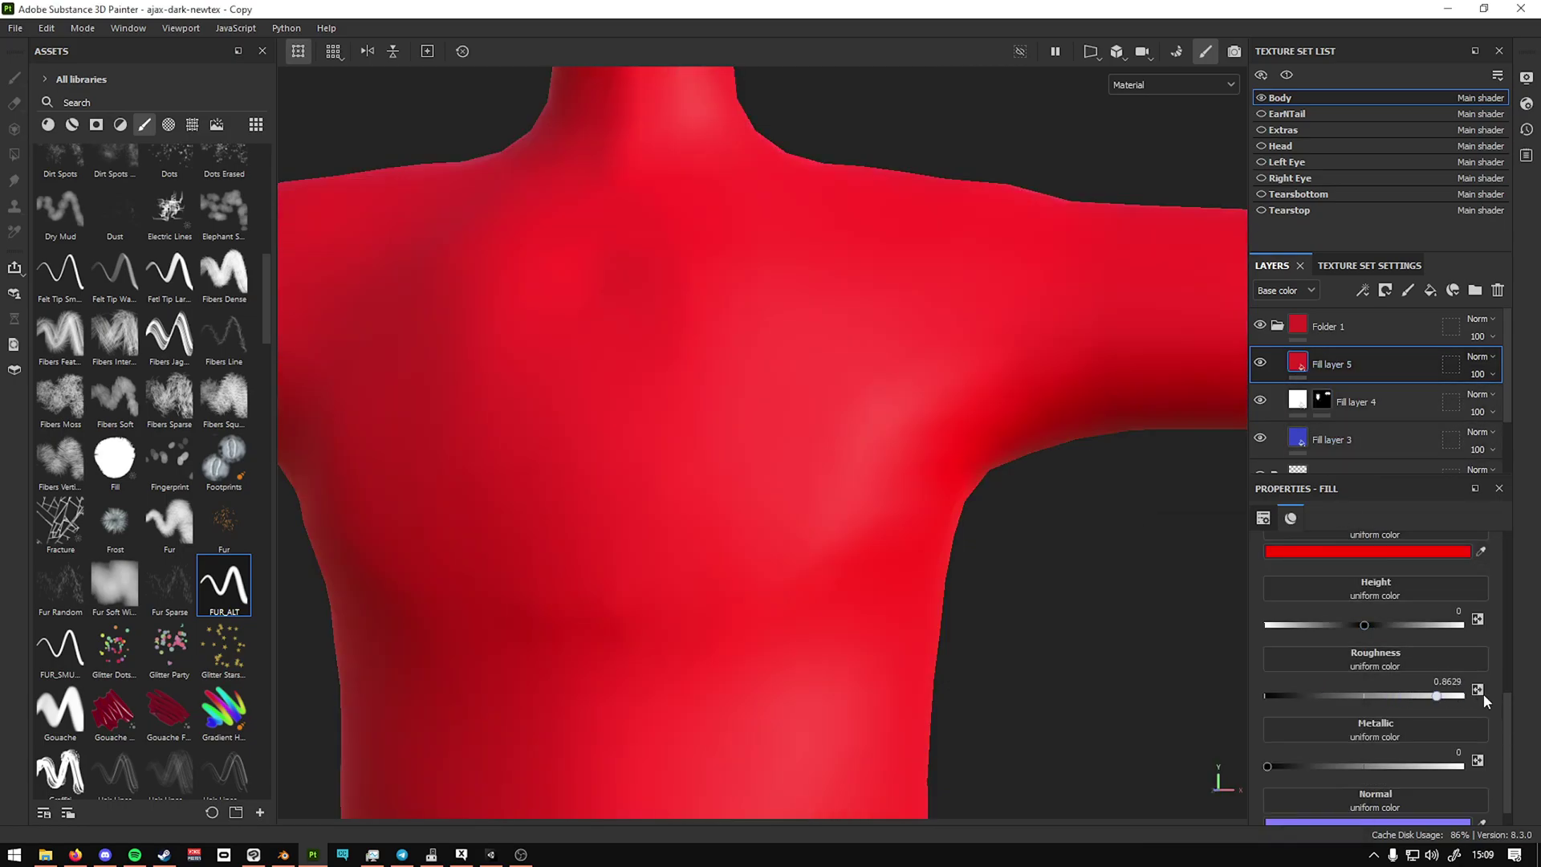
pyautogui.click(1385, 290)
pyautogui.click(1387, 331)
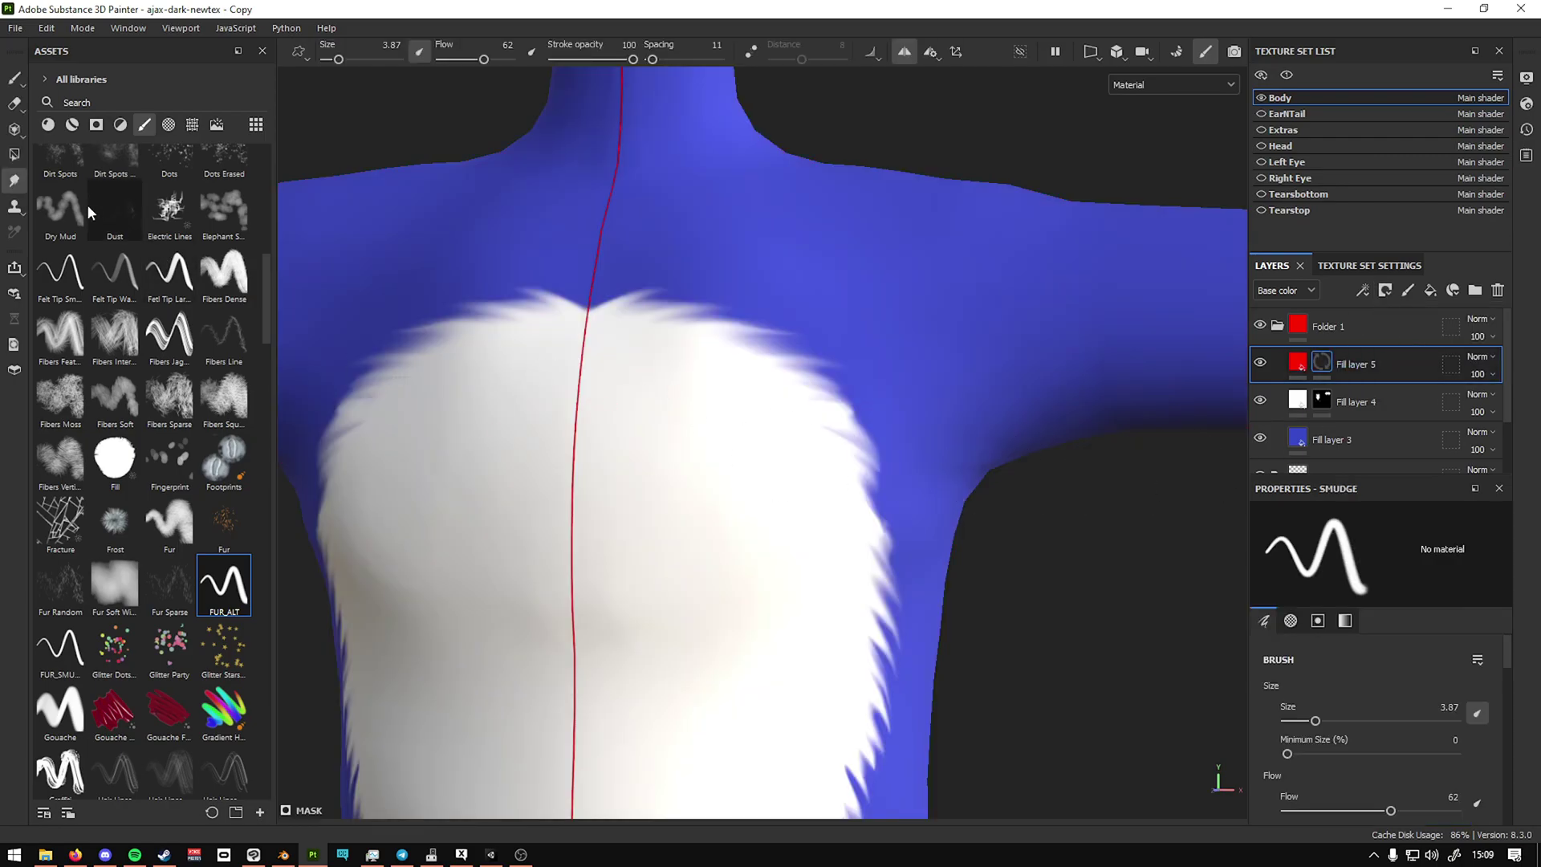
# Step: Paint a red disc on the chest centre with the Basic Hard brush, redoing it slightly lower
pyautogui.press('1')
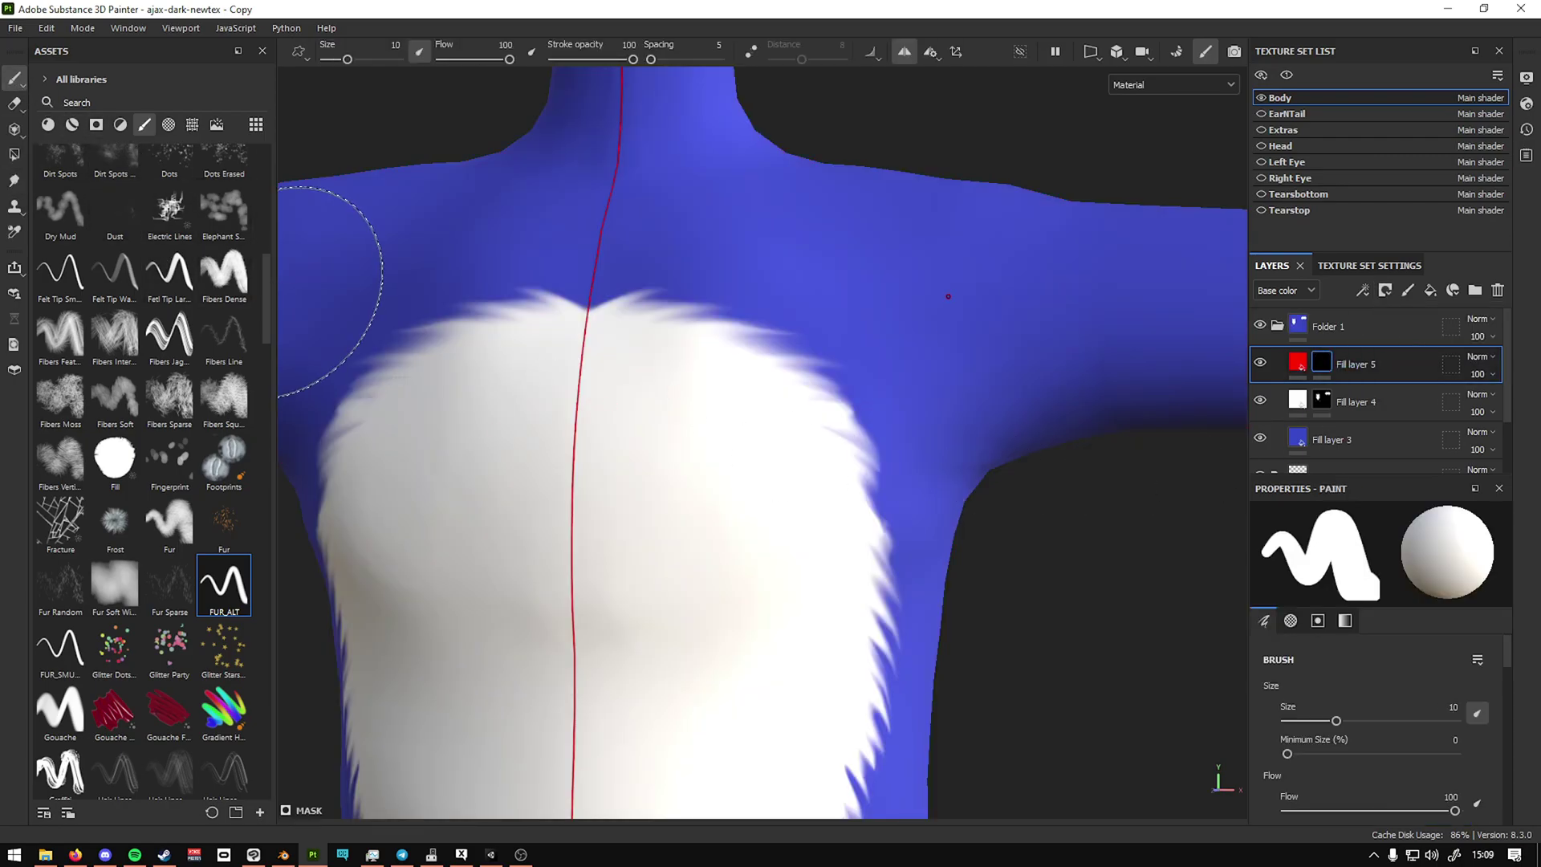
pyautogui.moveTo(266, 321); pyautogui.dragTo(262, 215)
pyautogui.click(169, 301)
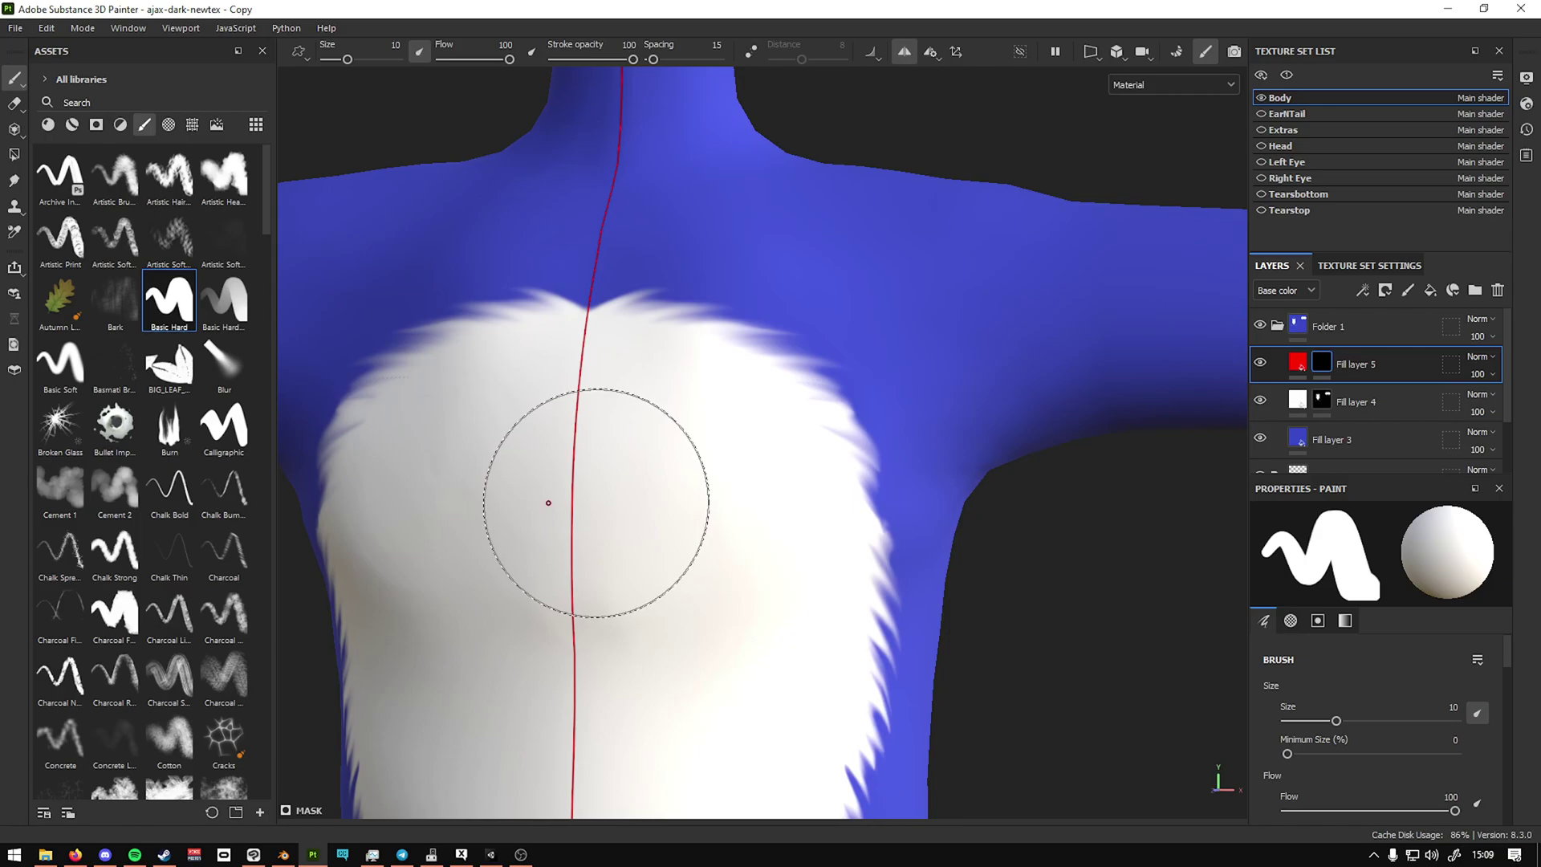
pyautogui.click(548, 502)
pyautogui.hotkey('ctrl', 'z')
pyautogui.click(561, 541)
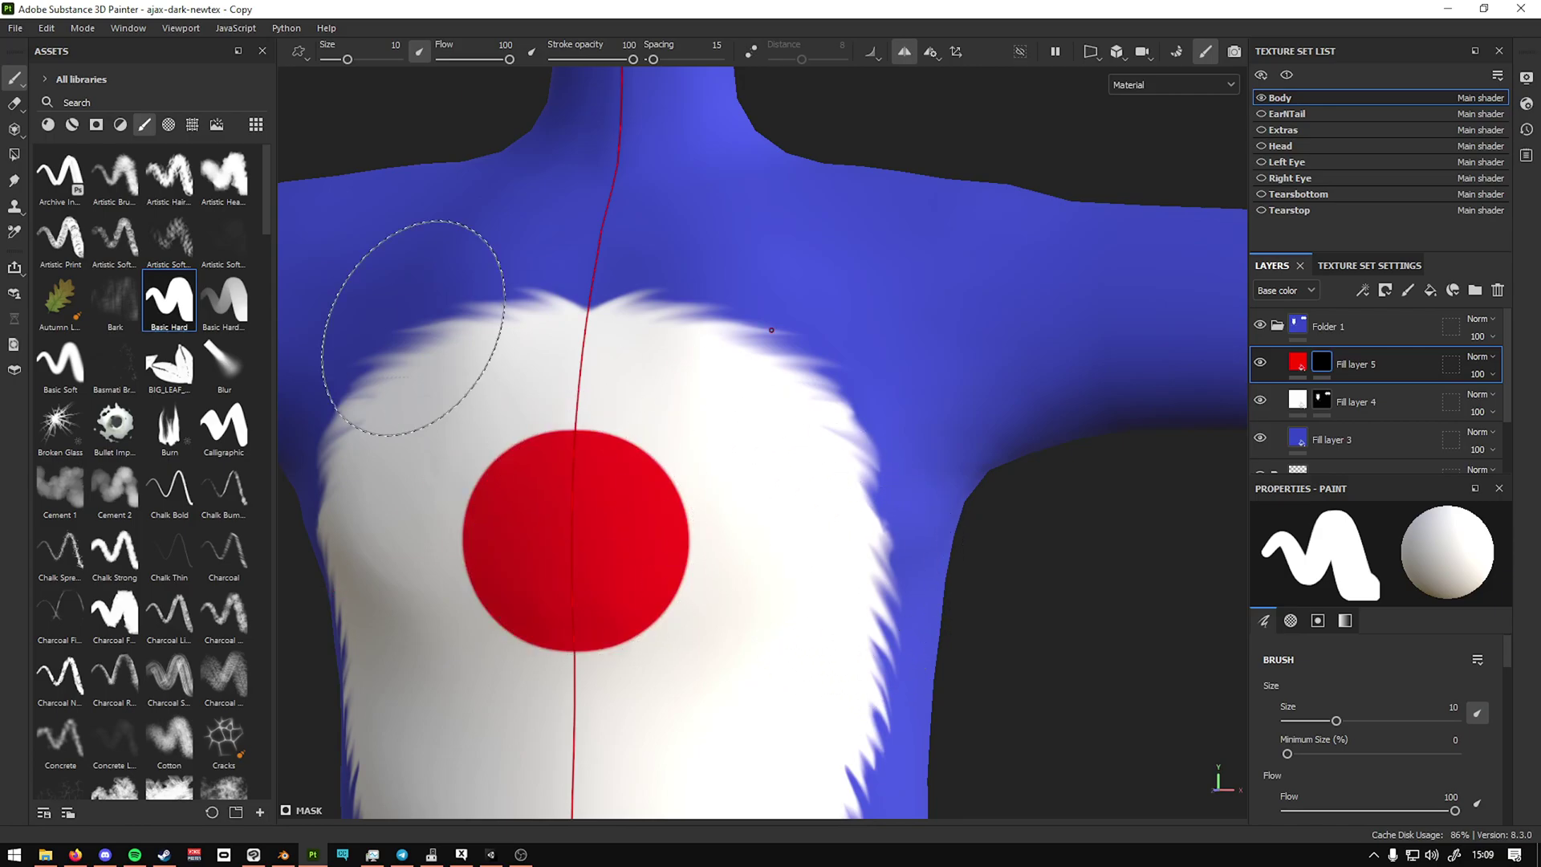
pyautogui.click(15, 182)
pyautogui.scroll(-10, 241, 624)
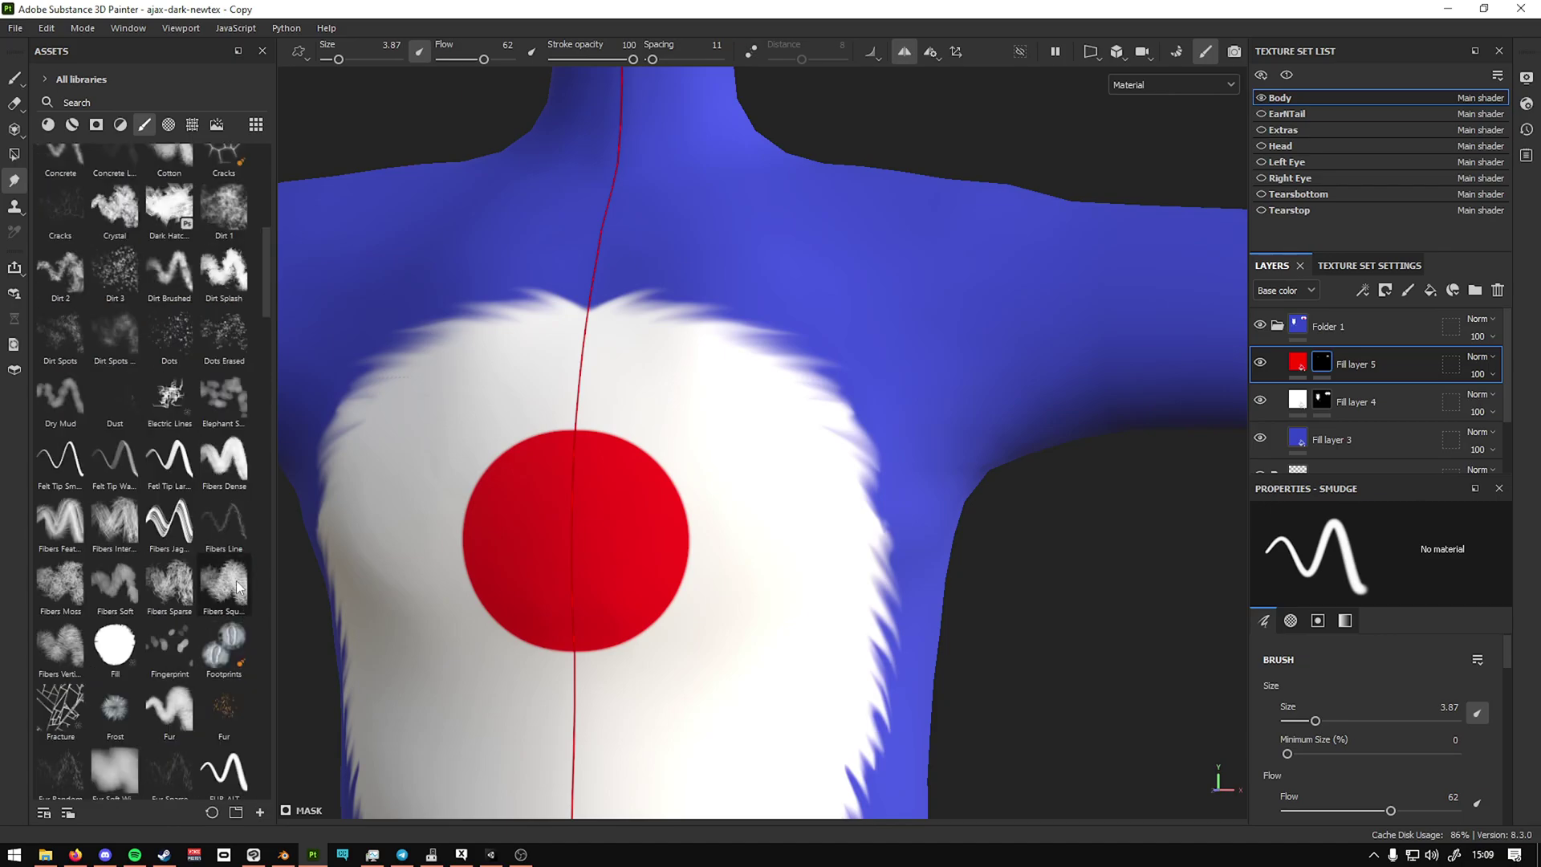
# Step: Smudge the red disc's edges into fur streaks with the FUR_ALT brush
pyautogui.scroll(-3, 239, 586)
pyautogui.click(224, 574)
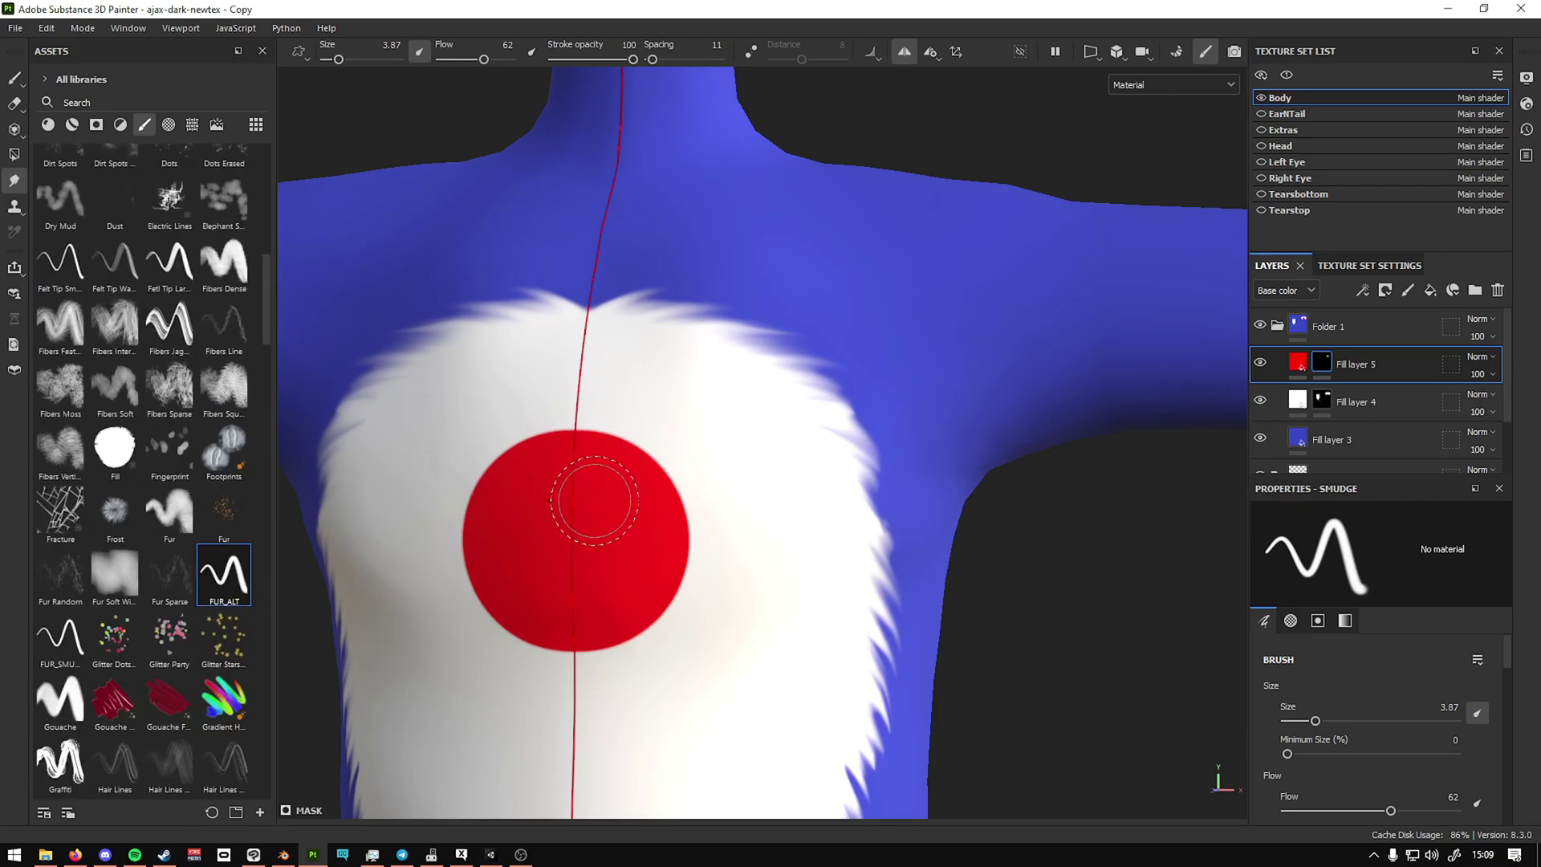
pyautogui.moveTo(594, 500); pyautogui.dragTo(740, 389, button='middle')
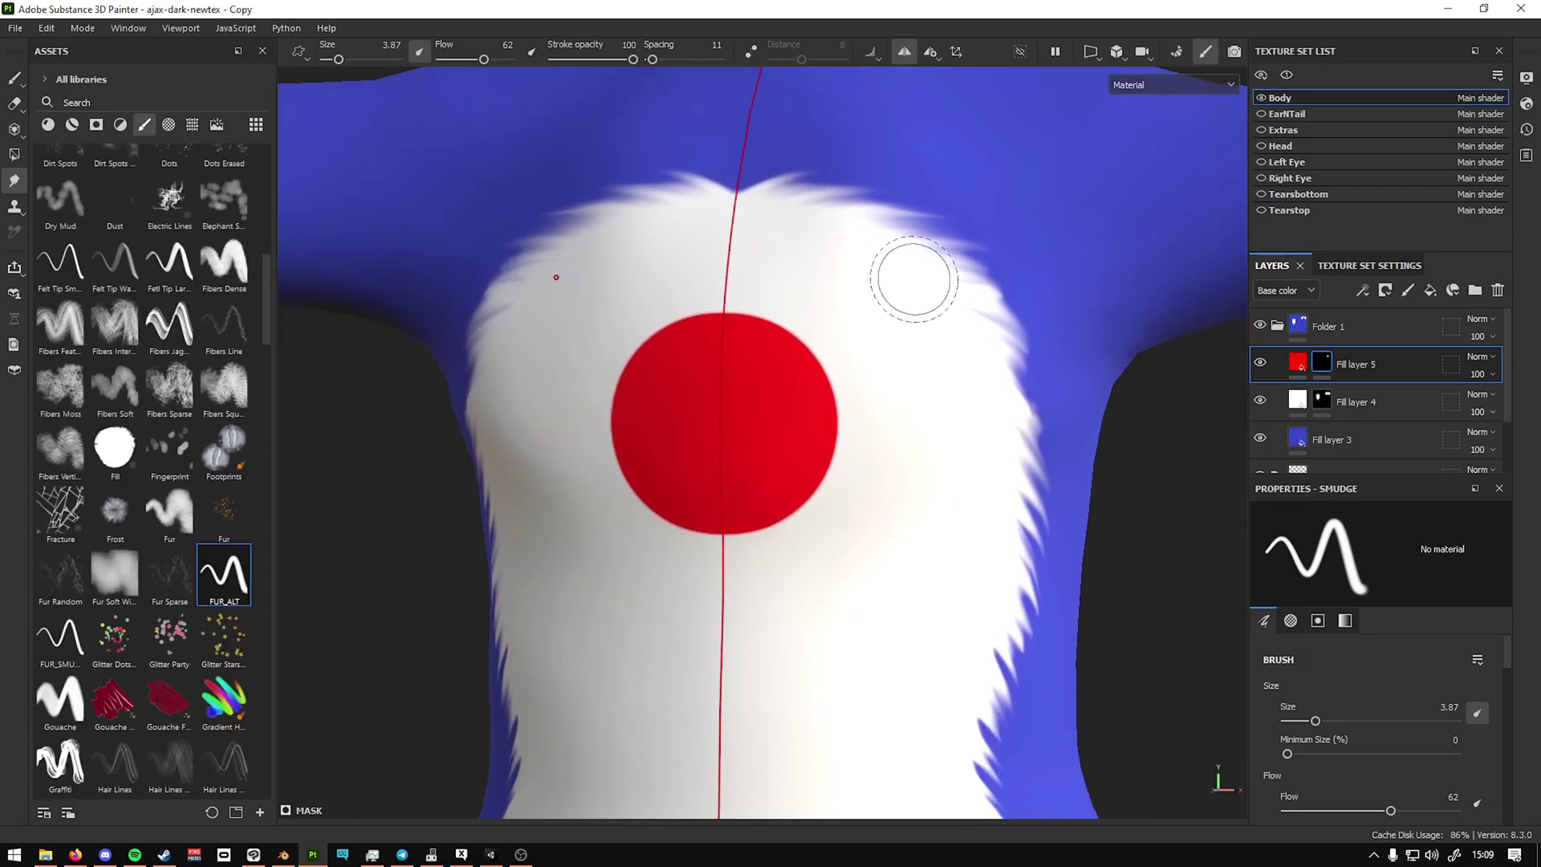
pyautogui.moveTo(731, 318)
pyautogui.mouseDown()
pyautogui.moveTo(752, 342)
pyautogui.moveTo(816, 317)
pyautogui.moveTo(825, 377)
pyautogui.moveTo(824, 394)
pyautogui.moveTo(783, 330)
pyautogui.moveTo(800, 322)
pyautogui.moveTo(735, 341)
pyautogui.moveTo(781, 352)
pyautogui.moveTo(818, 436)
pyautogui.moveTo(715, 530)
pyautogui.moveTo(773, 484)
pyautogui.moveTo(792, 520)
pyautogui.moveTo(771, 433)
pyautogui.moveTo(810, 441)
pyautogui.moveTo(794, 363)
pyautogui.mouseUp()
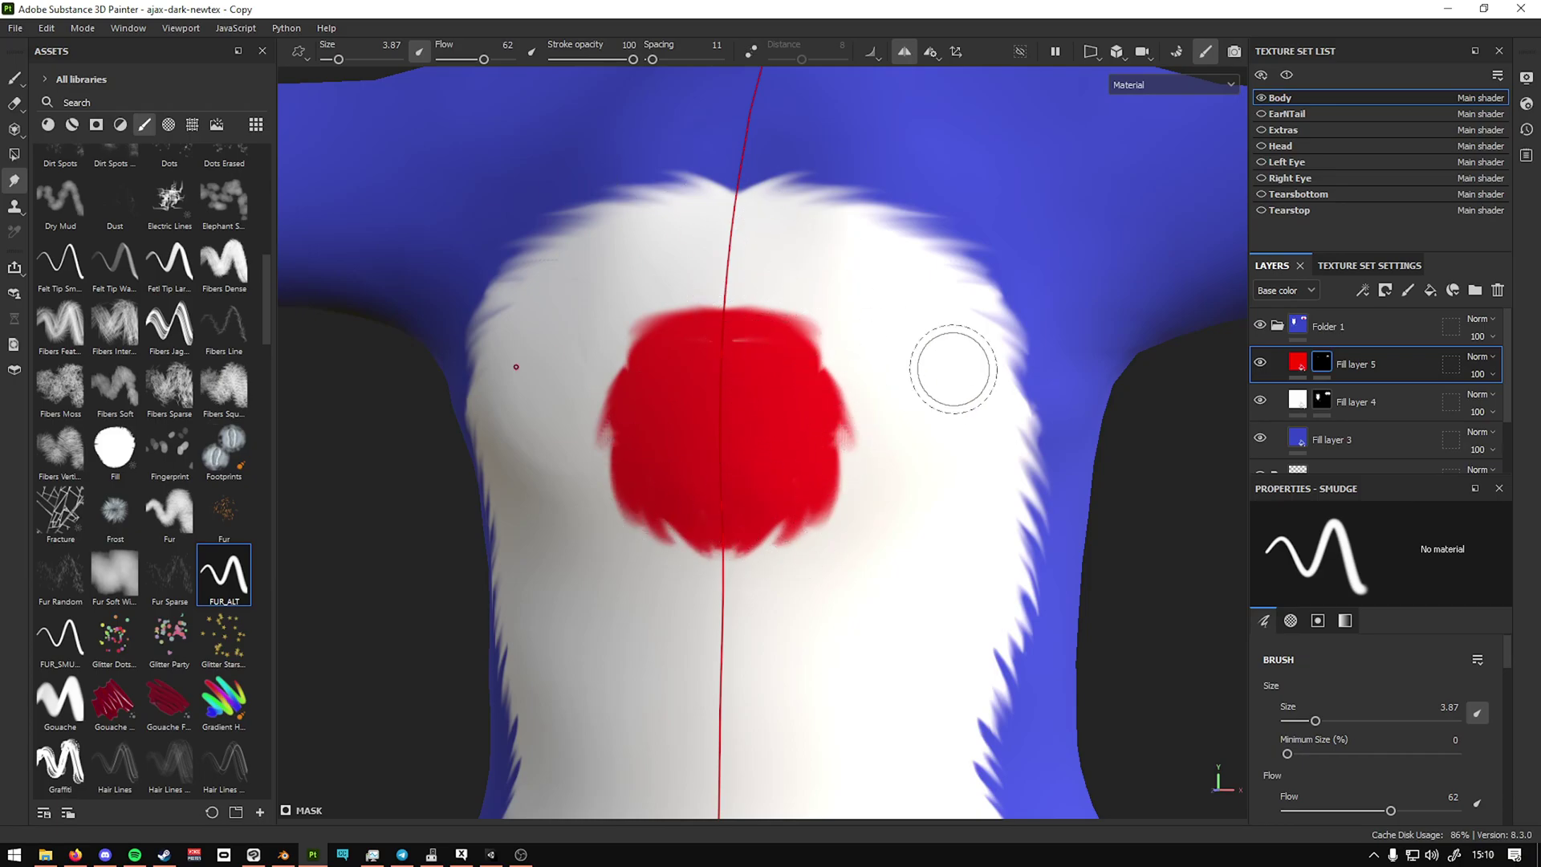
# Step: Clear Fill layer 5's mask and paint a fresh hard-edged red disc at the chest centre
pyautogui.rightClick(1324, 365)
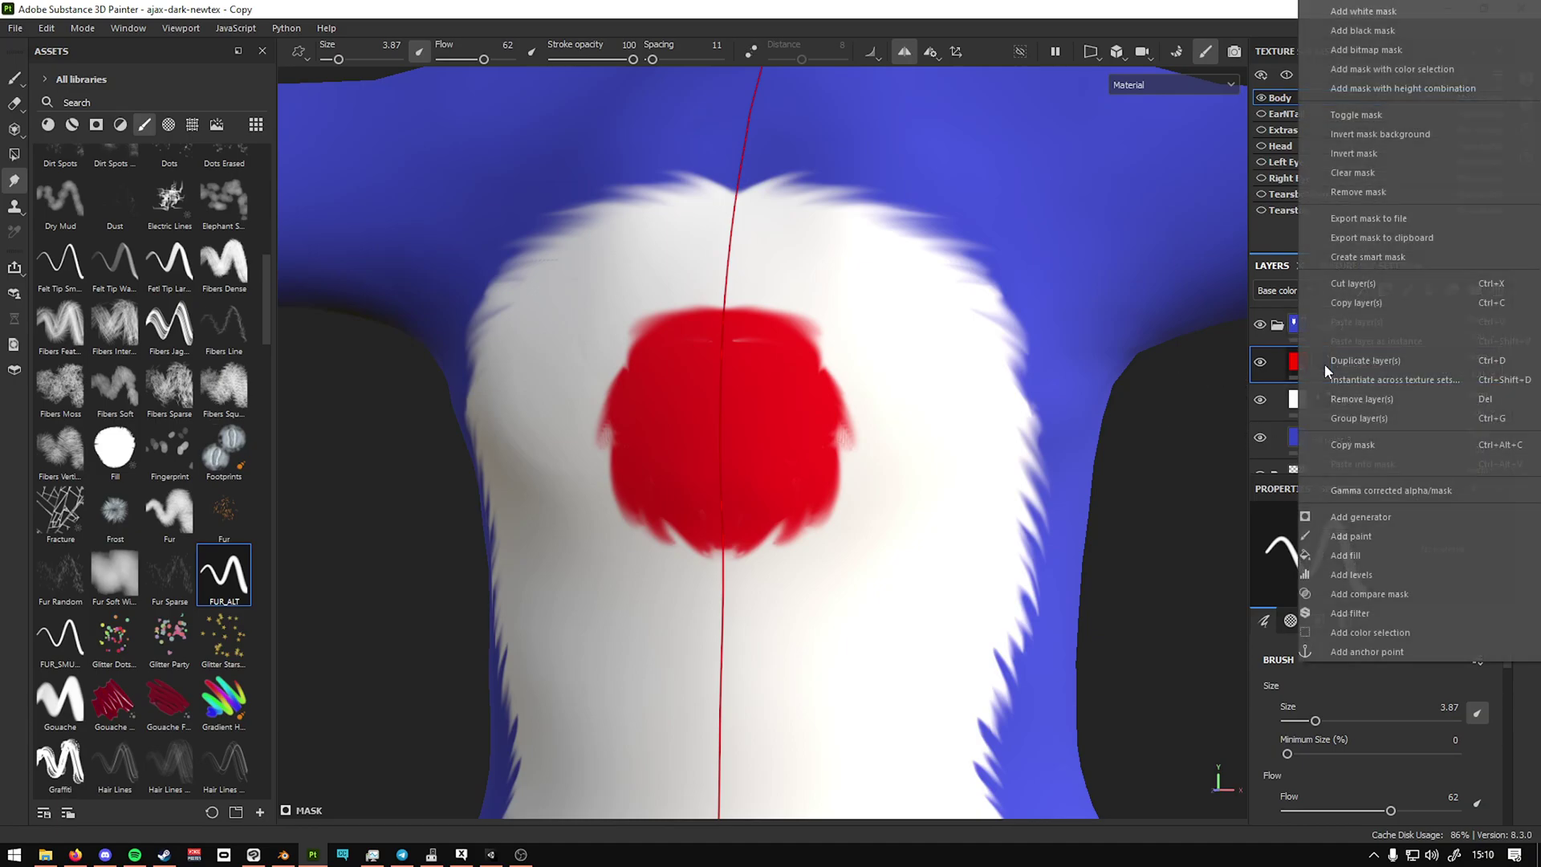
pyautogui.click(1353, 172)
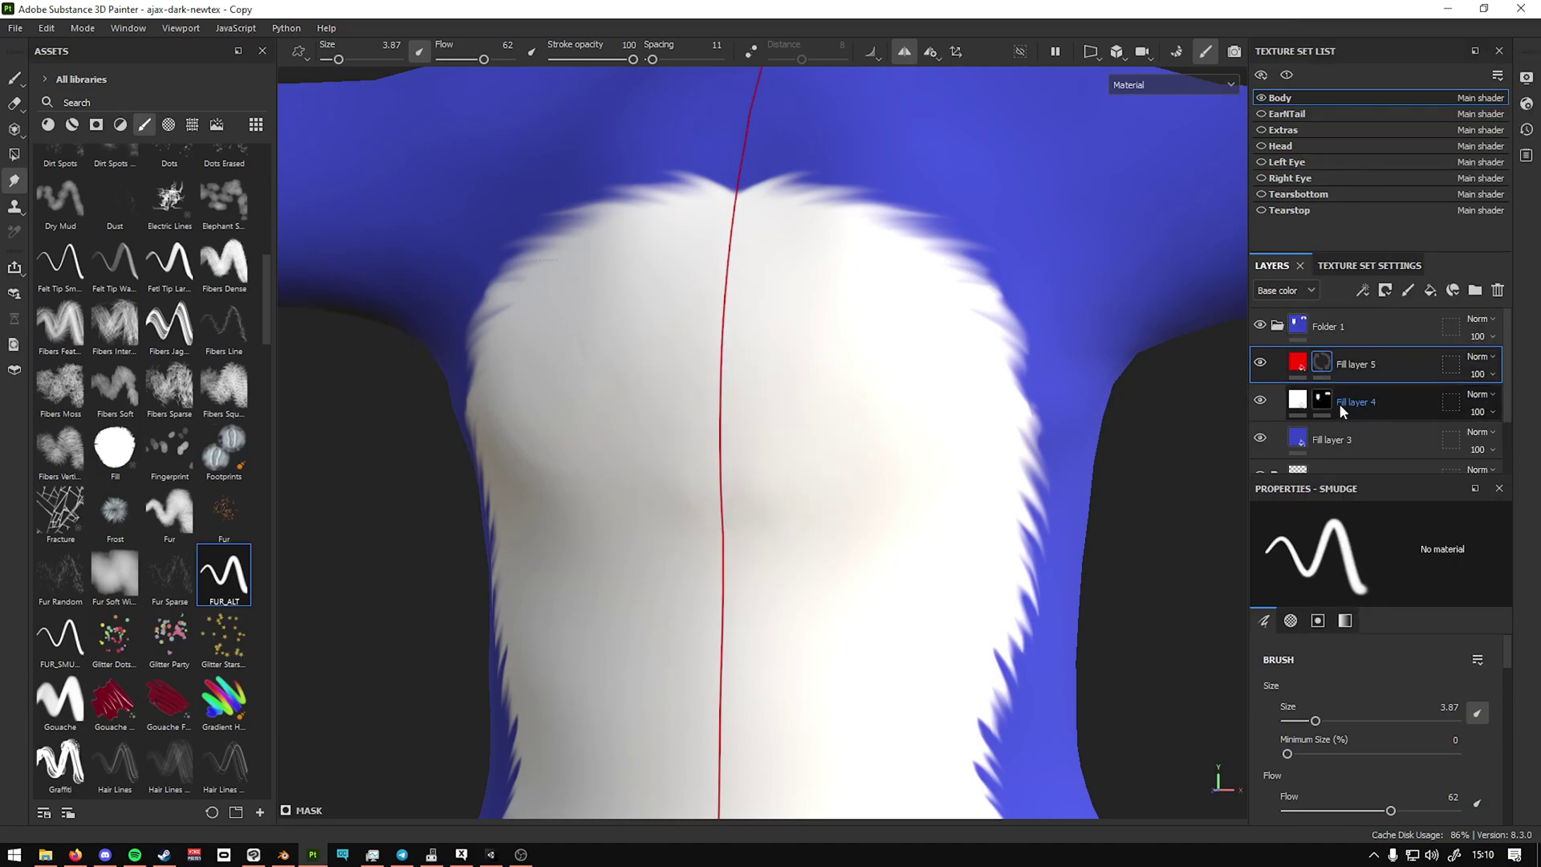
pyautogui.rightClick(1324, 365)
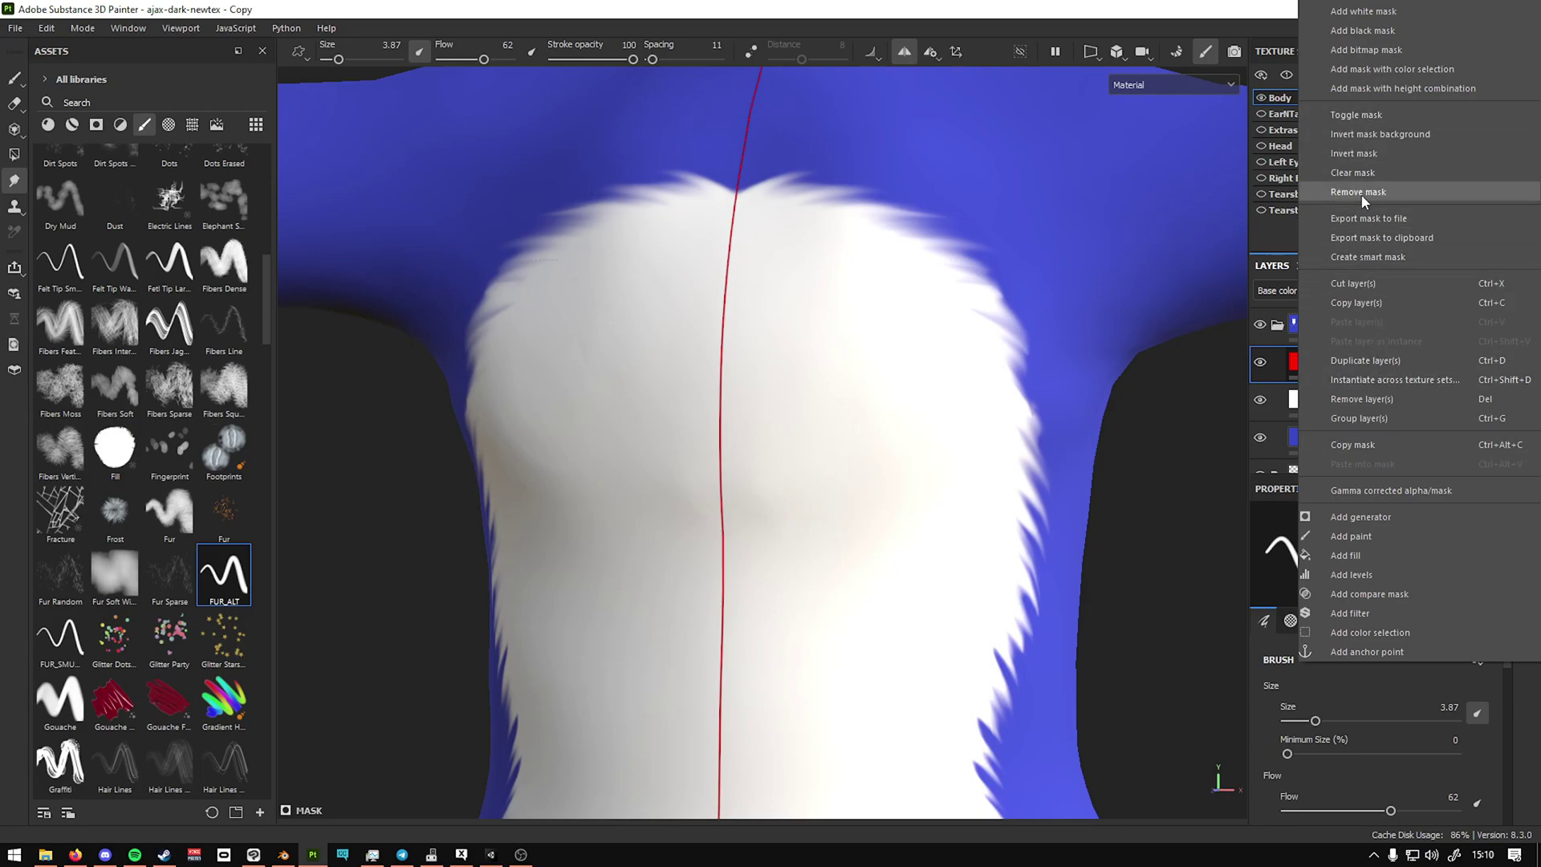
pyautogui.click(1353, 445)
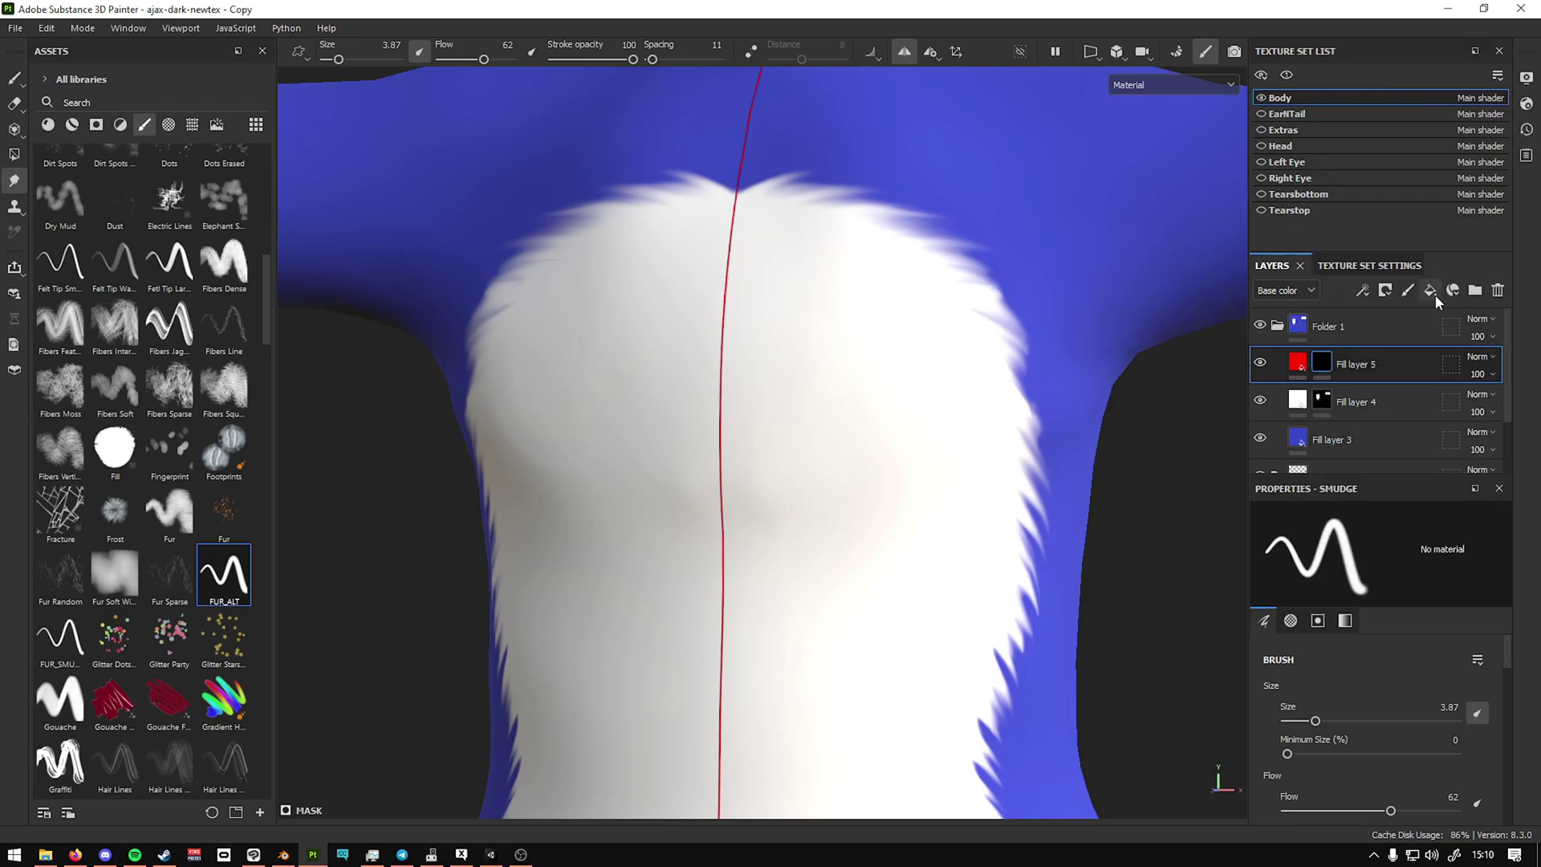
pyautogui.rightClick(1329, 358)
pyautogui.click(1296, 368)
pyautogui.click(1321, 362)
pyautogui.click(15, 77)
pyautogui.click(720, 438)
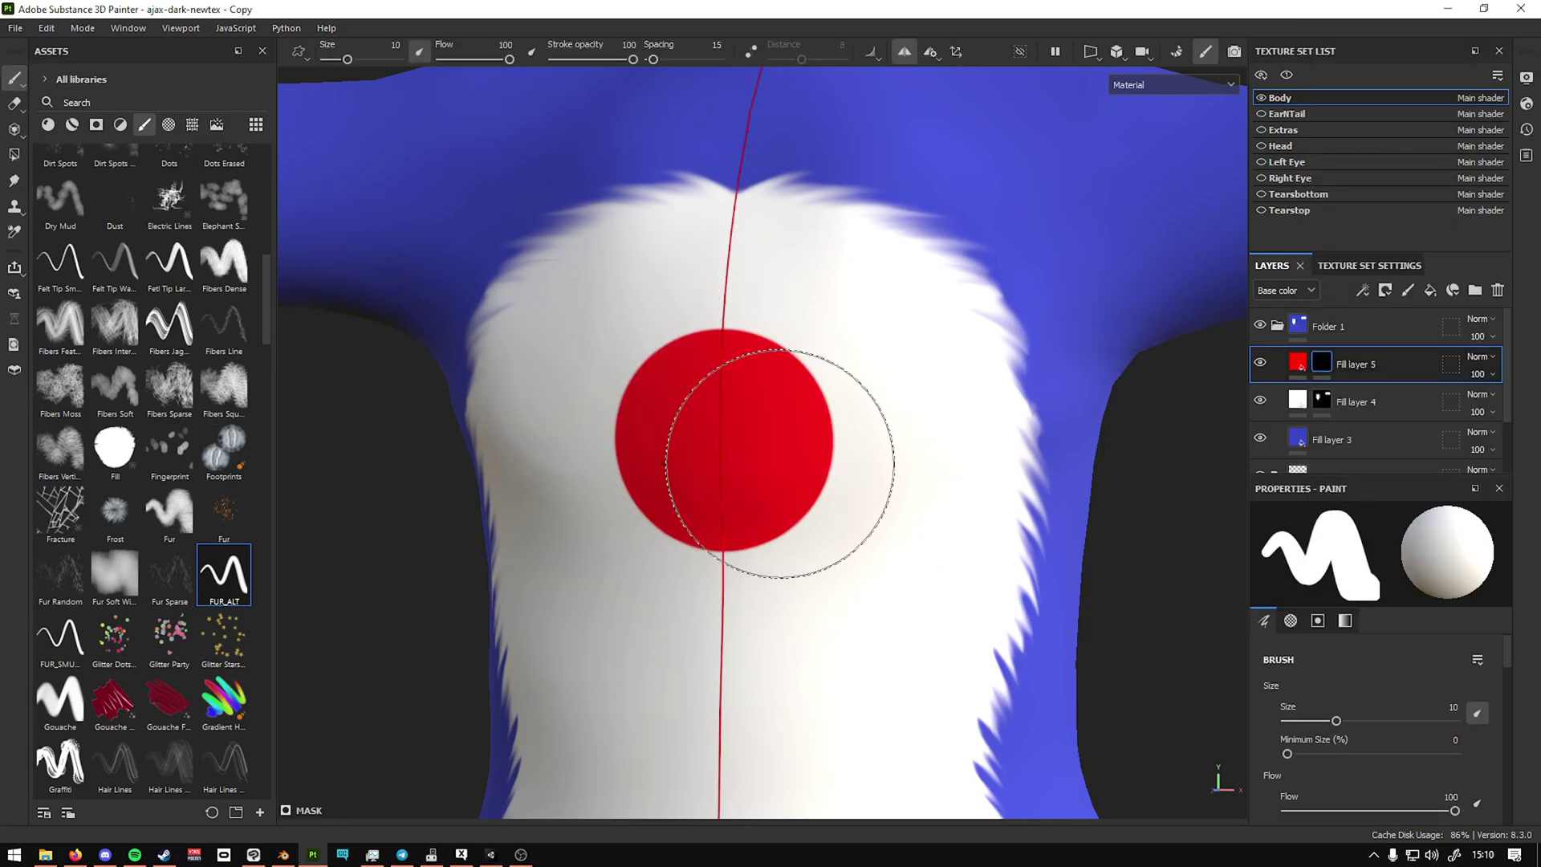
# Step: Smear white fur streaks into the red disc at spacing 5, then undo the smudges and disc
pyautogui.click(15, 180)
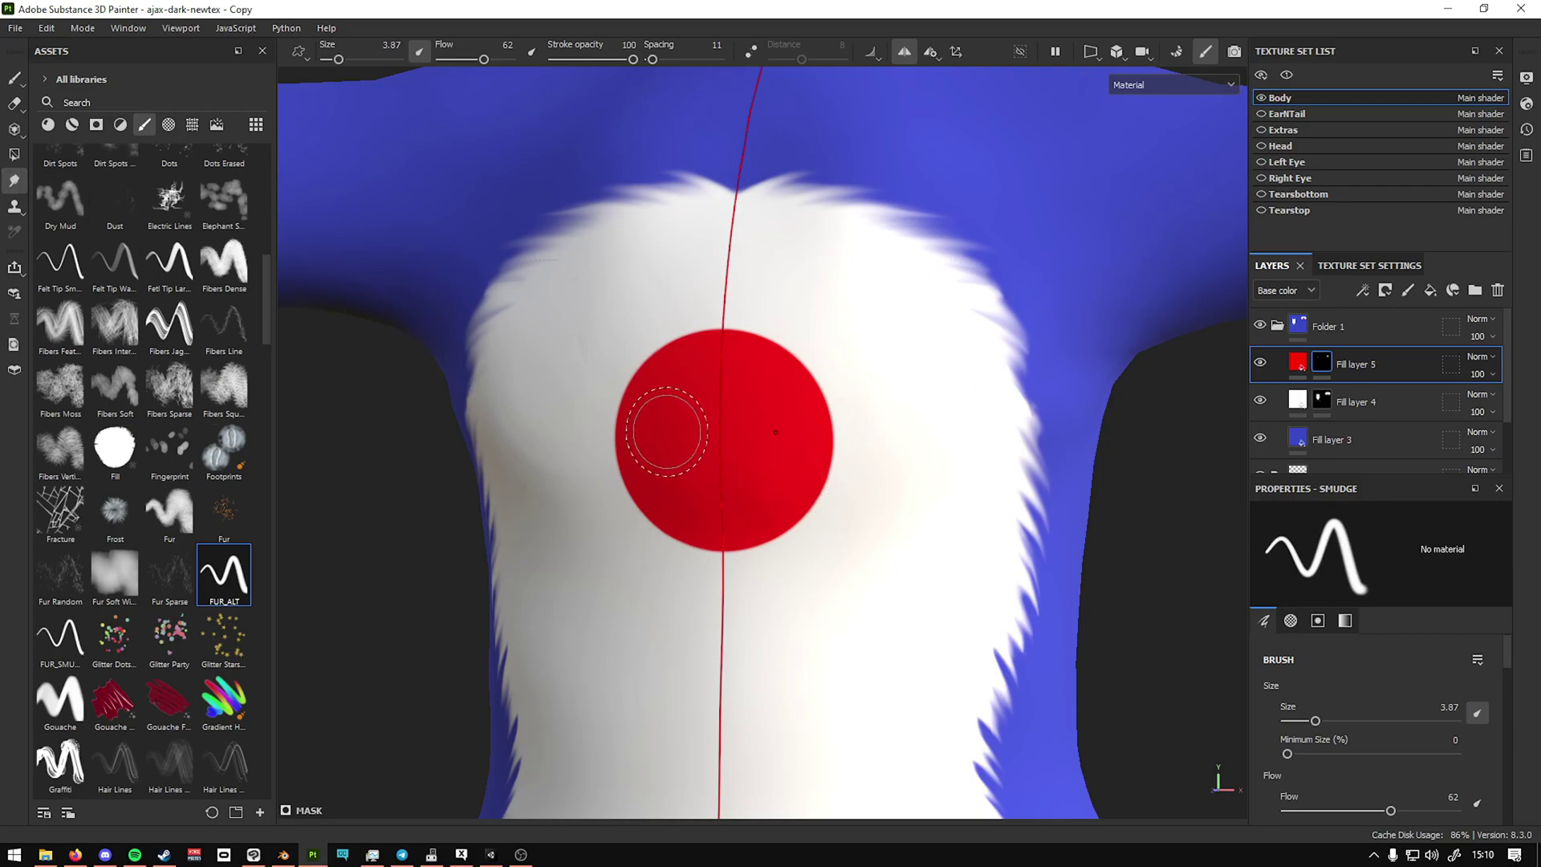
pyautogui.moveTo(723, 304); pyautogui.dragTo(705, 417)
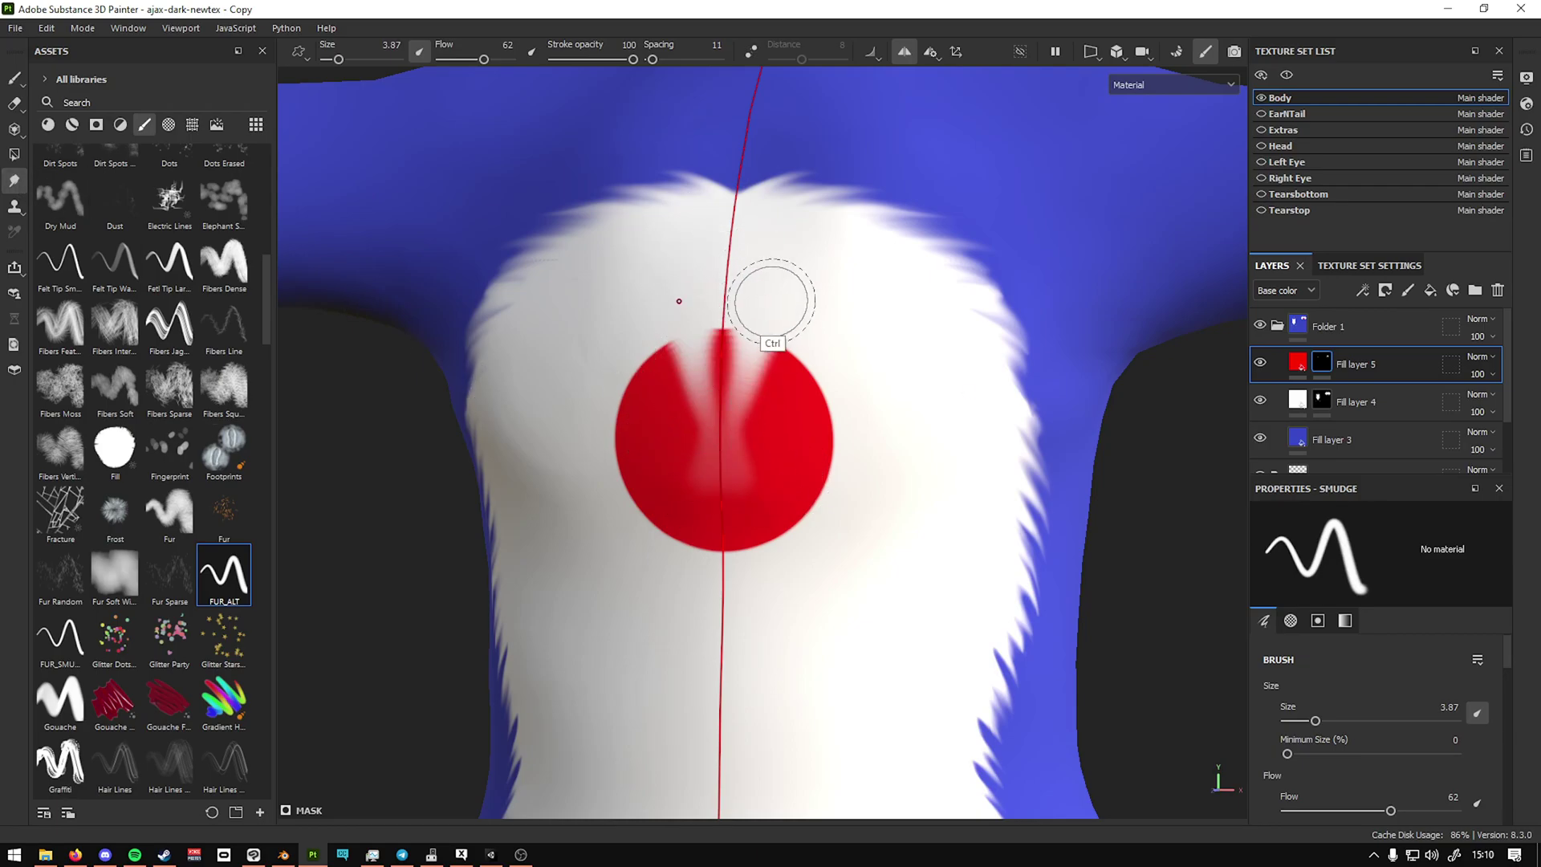
pyautogui.moveTo(771, 302); pyautogui.dragTo(751, 416)
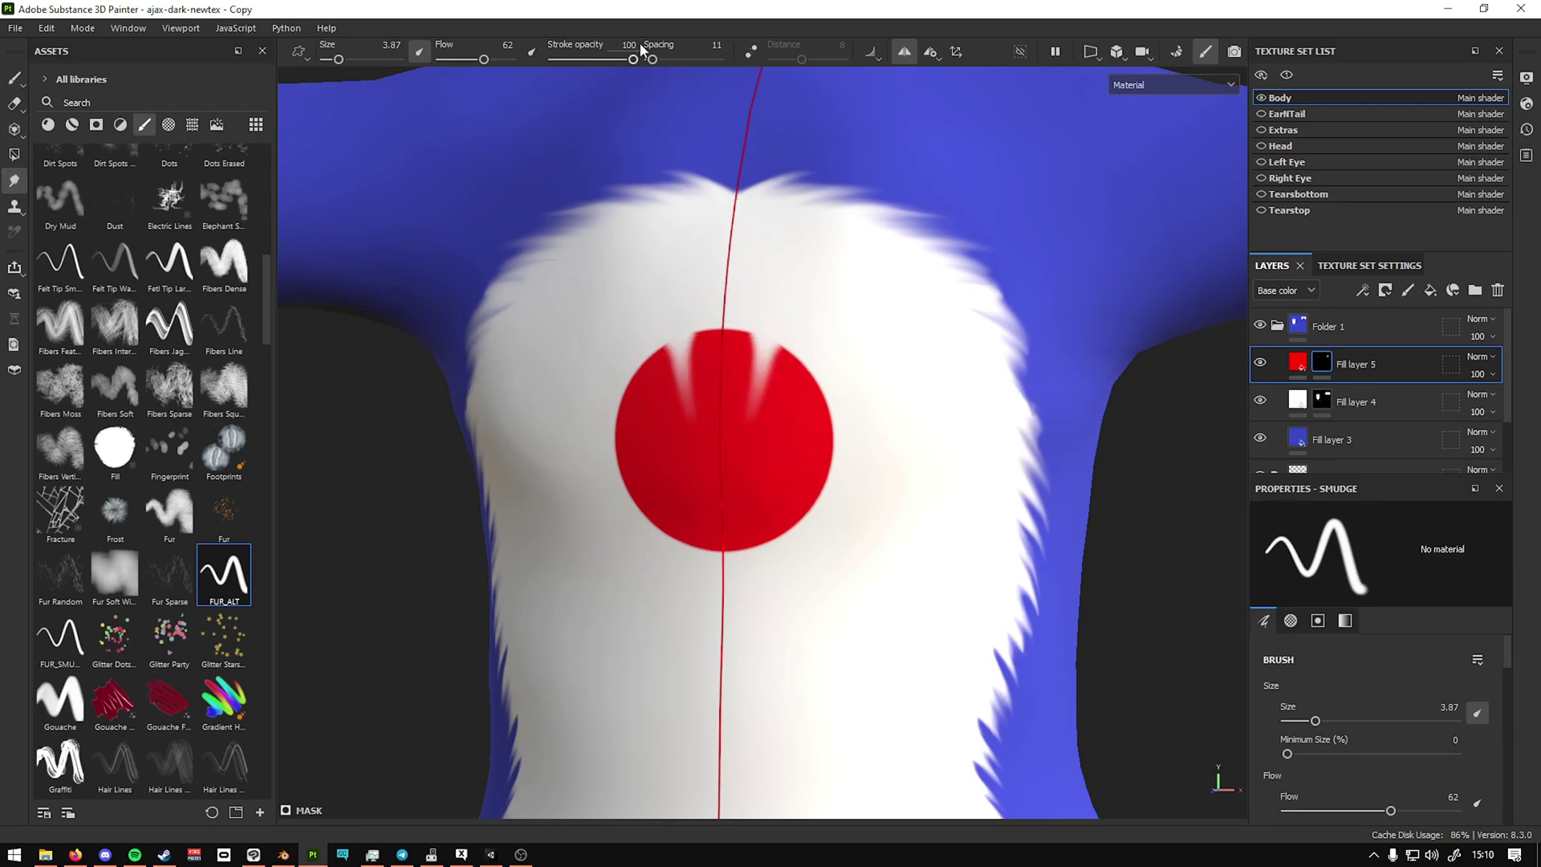
pyautogui.moveTo(651, 59); pyautogui.dragTo(648, 59)
pyautogui.moveTo(795, 333)
pyautogui.mouseDown()
pyautogui.moveTo(764, 327)
pyautogui.moveTo(749, 387)
pyautogui.mouseUp()
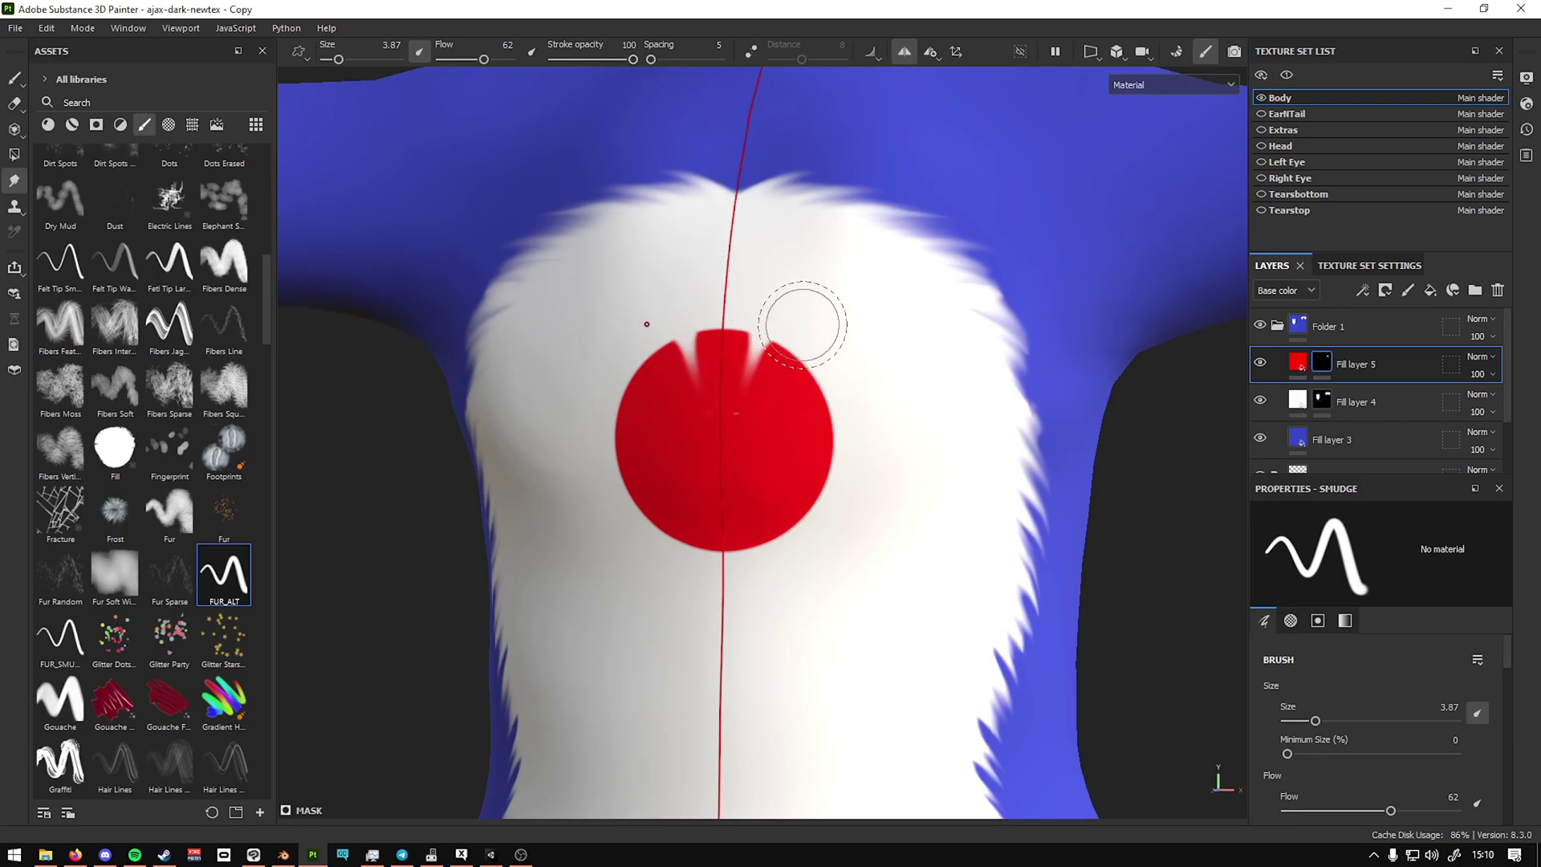
pyautogui.moveTo(803, 324)
pyautogui.mouseDown()
pyautogui.moveTo(734, 371)
pyautogui.moveTo(748, 338)
pyautogui.moveTo(769, 369)
pyautogui.moveTo(773, 357)
pyautogui.moveTo(756, 467)
pyautogui.mouseUp()
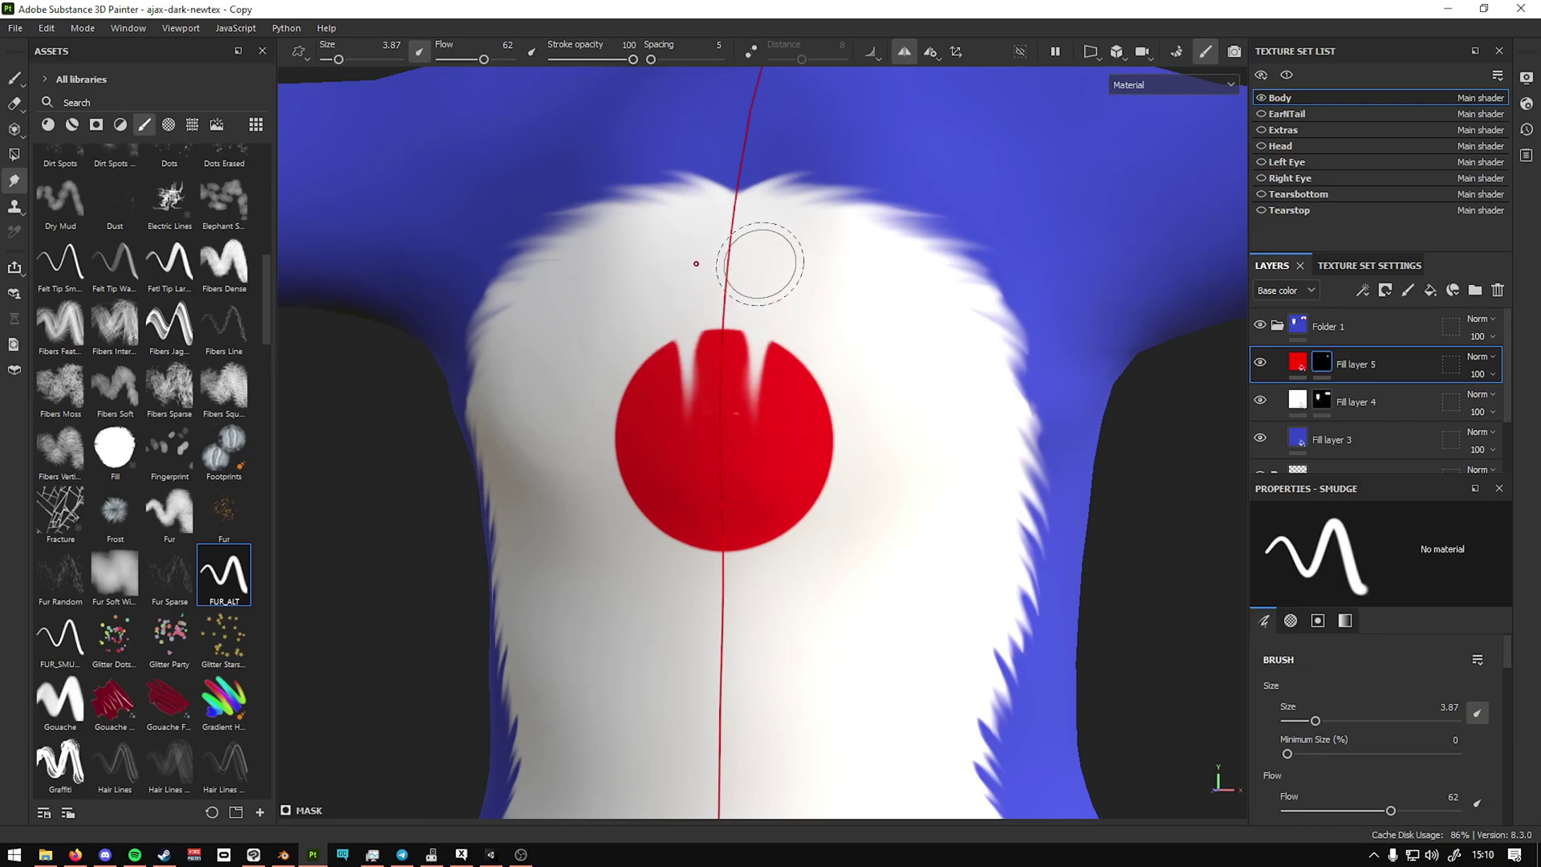
pyautogui.moveTo(761, 263); pyautogui.dragTo(758, 489)
pyautogui.moveTo(826, 348); pyautogui.dragTo(817, 353)
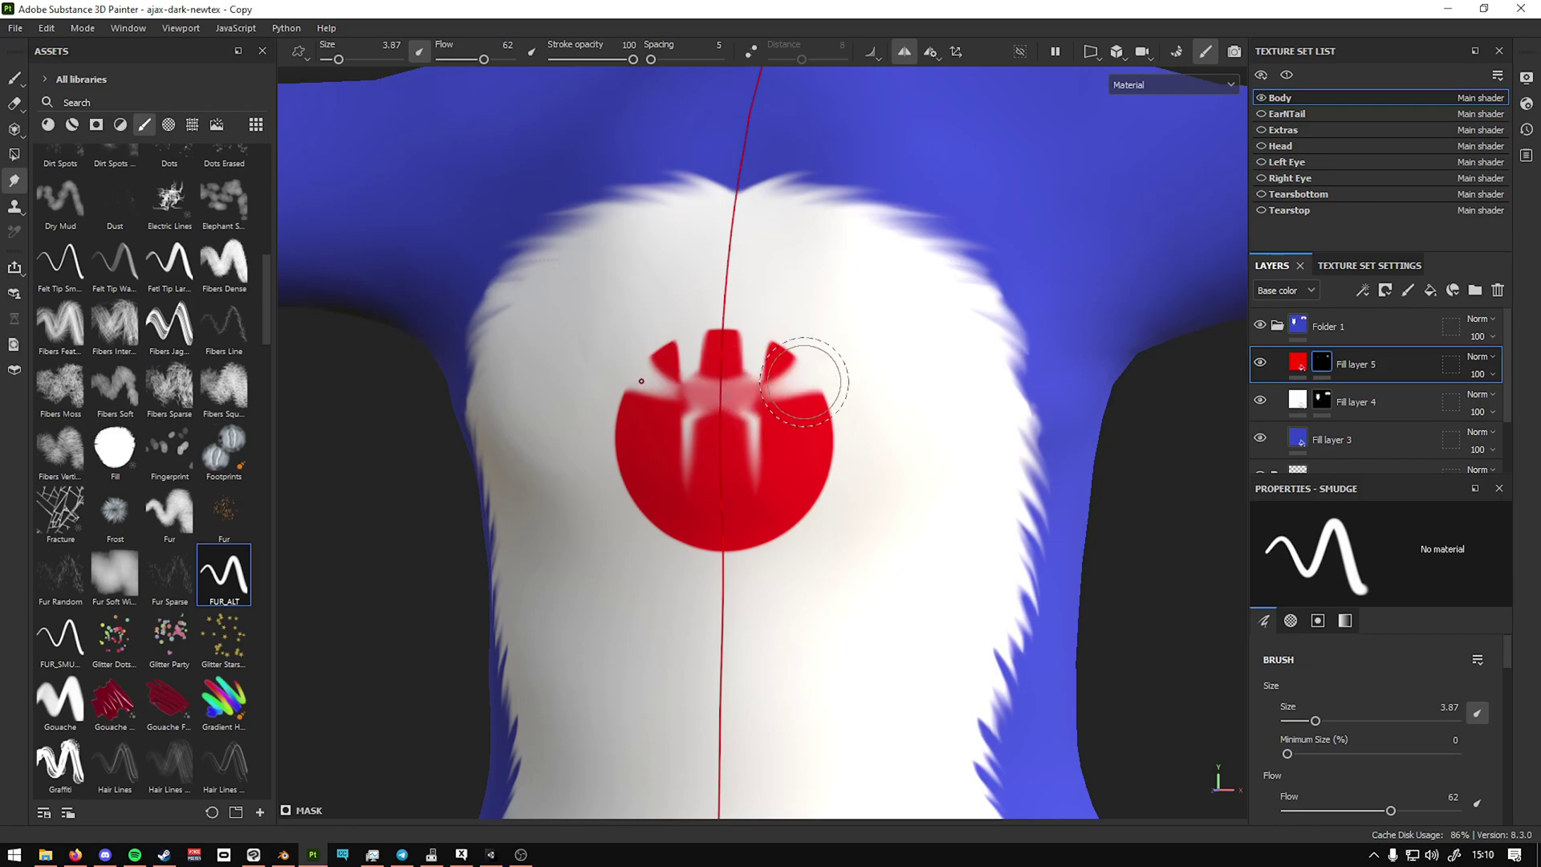
pyautogui.hotkey('ctrl', 'z')
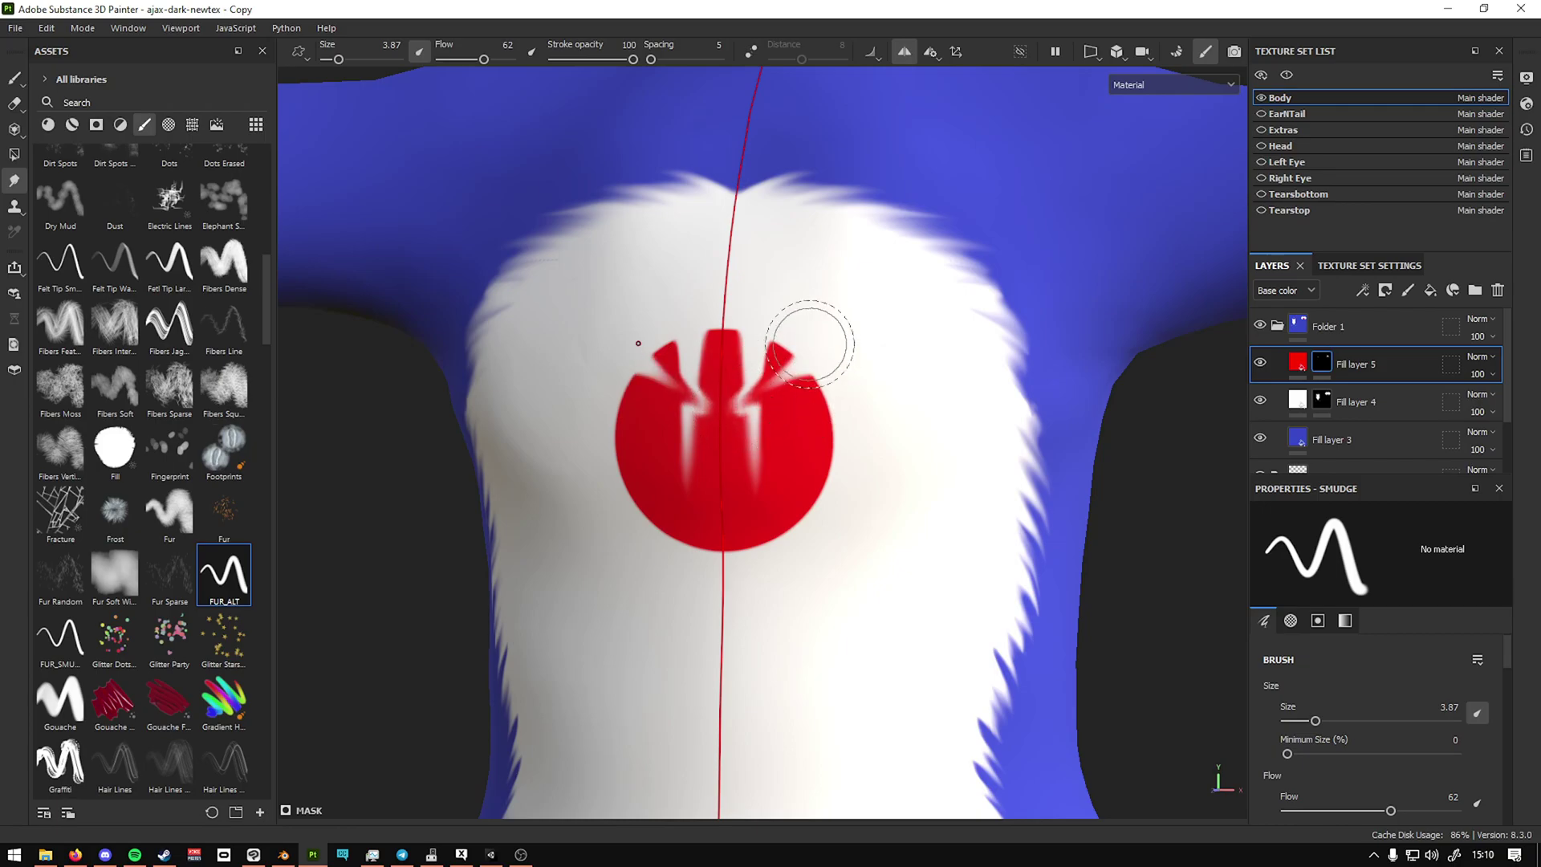
pyautogui.hotkey('ctrl', 'z')
pyautogui.hotkey('ctrl', 'z')
pyautogui.hotkey('ctrl', 'z')
pyautogui.hotkey('ctrl', 'z')
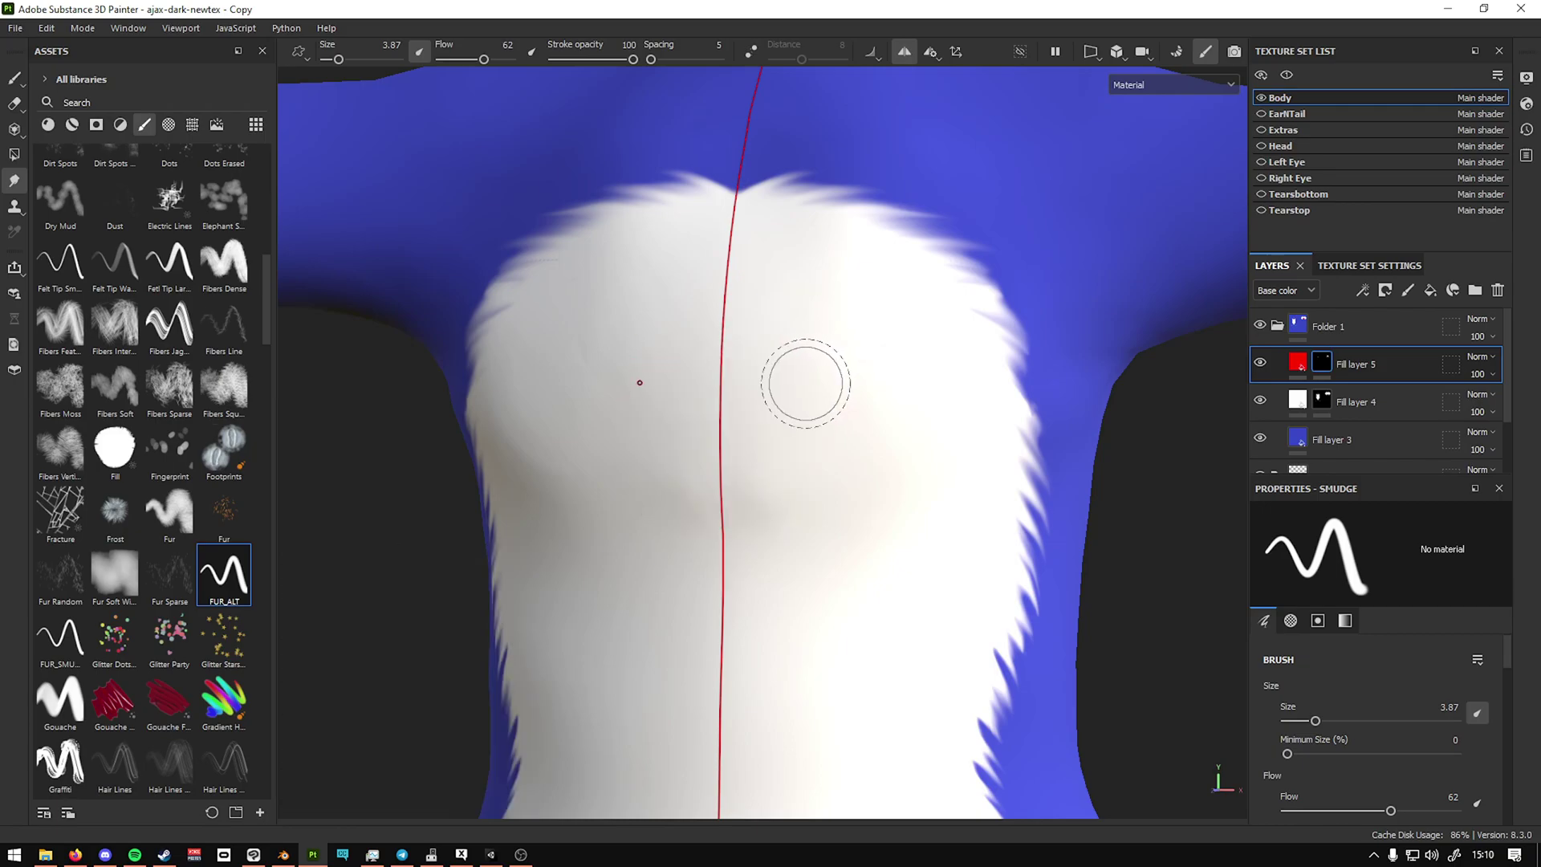